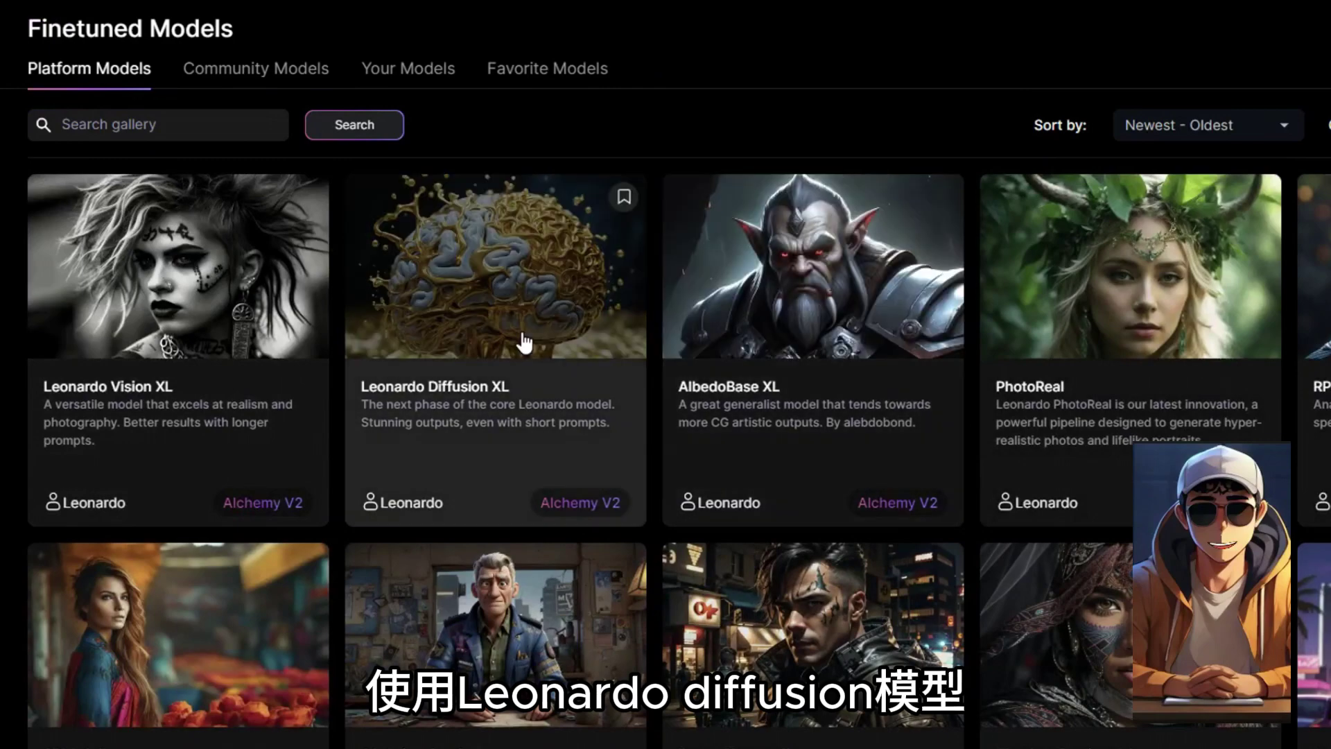
- Choose the Leonardo Diffusion XL platform model for image generation
left_click(520, 342)
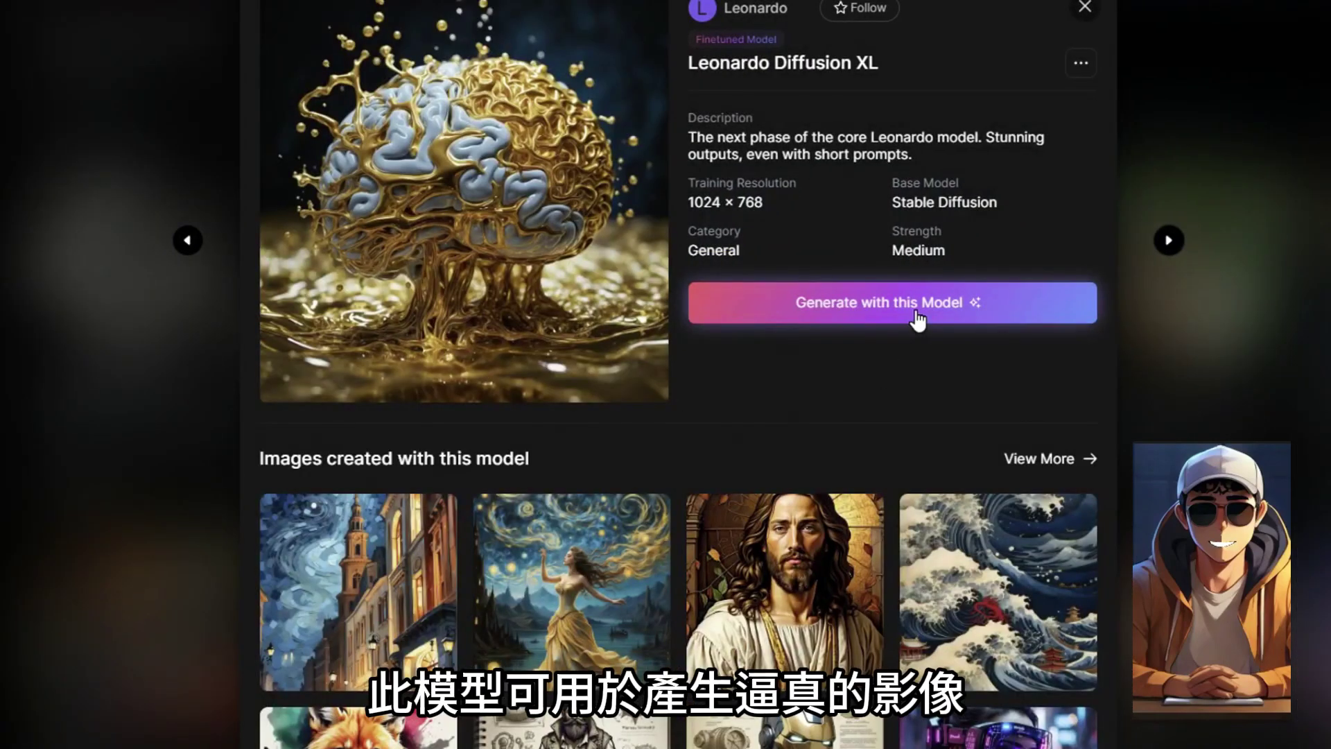
left_click(913, 316)
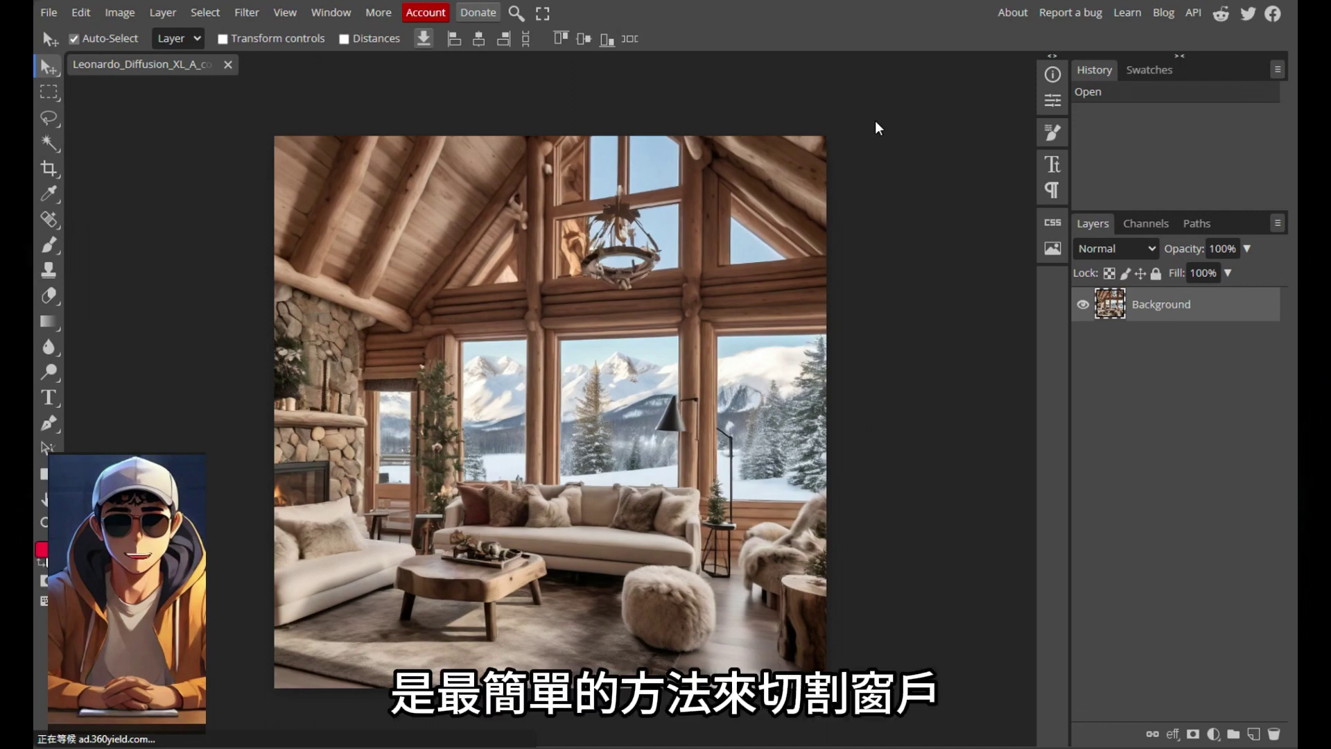
- In Photopea, cut rectangular areas of scenery out of the large windows behind the sofa, first the narrow pane and then the middle one
left_click(58, 99)
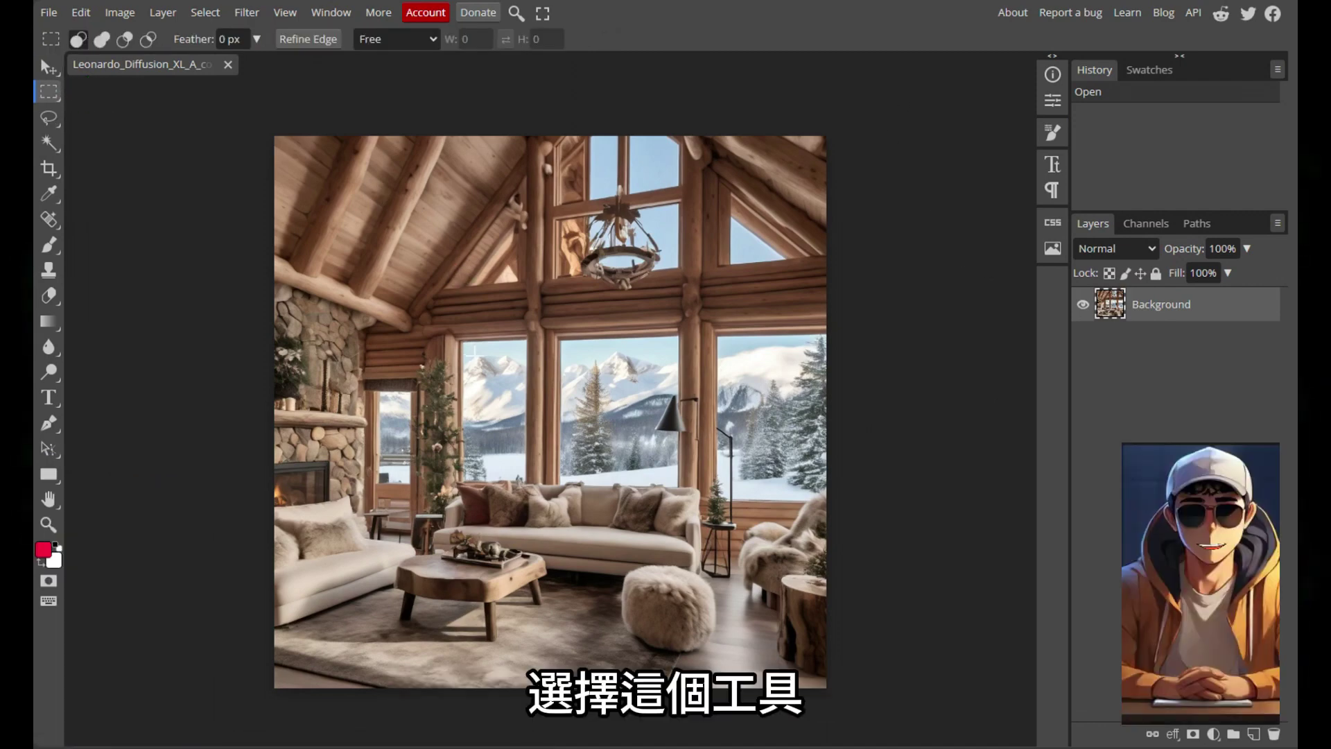
left_click_drag(475, 354, 535, 467)
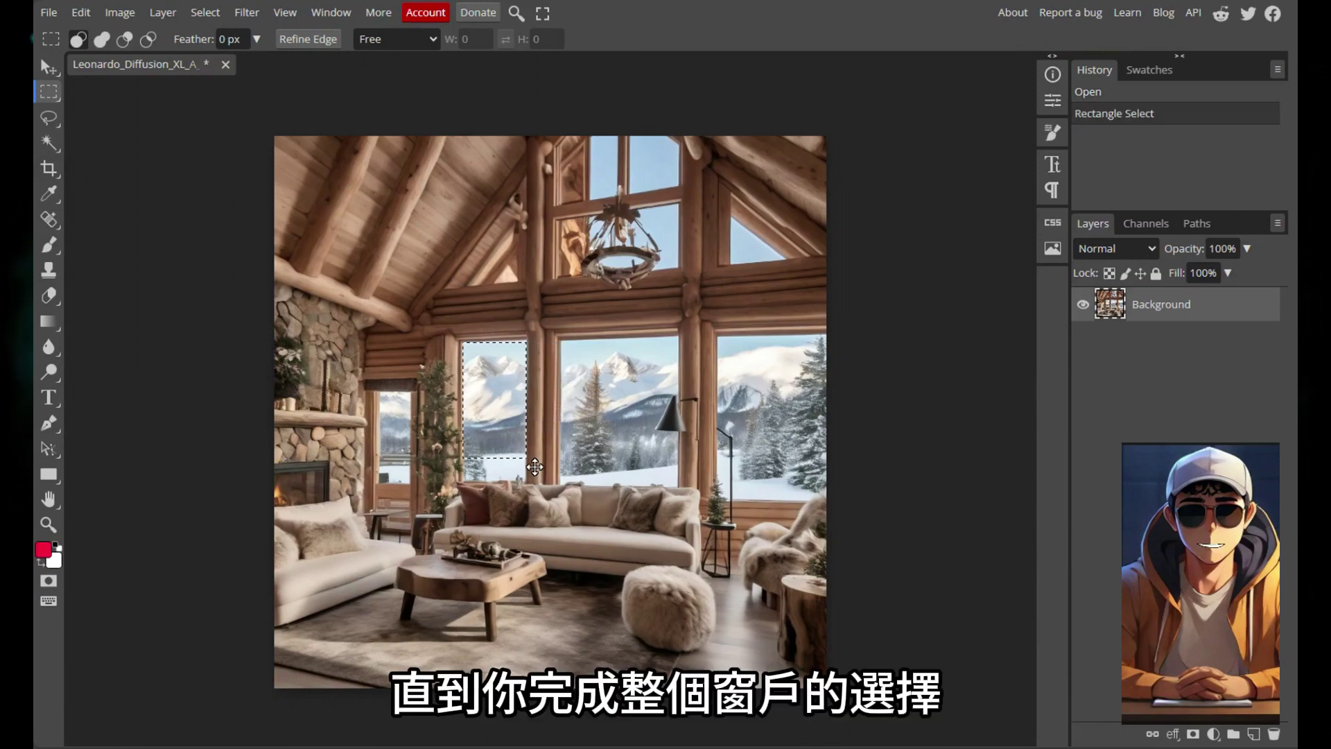
key("Delete")
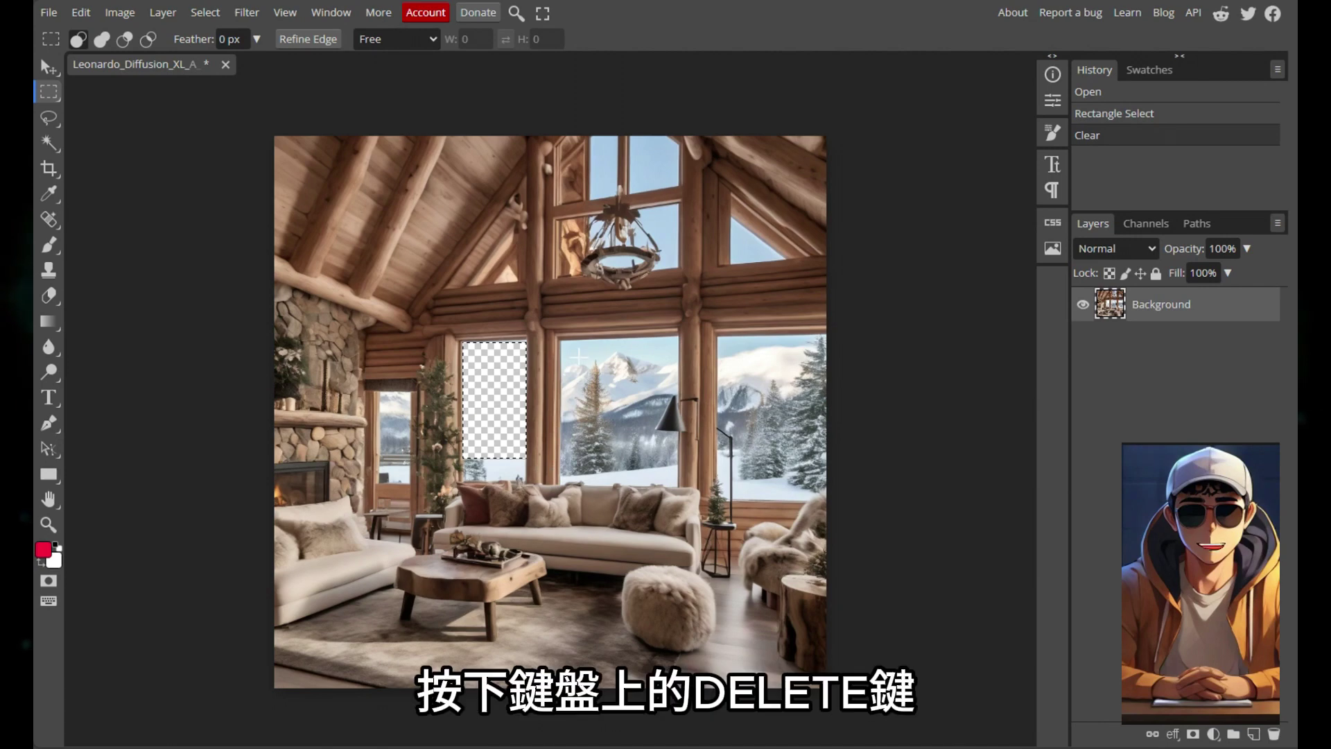
left_click_drag(560, 342, 655, 464)
key("Delete")
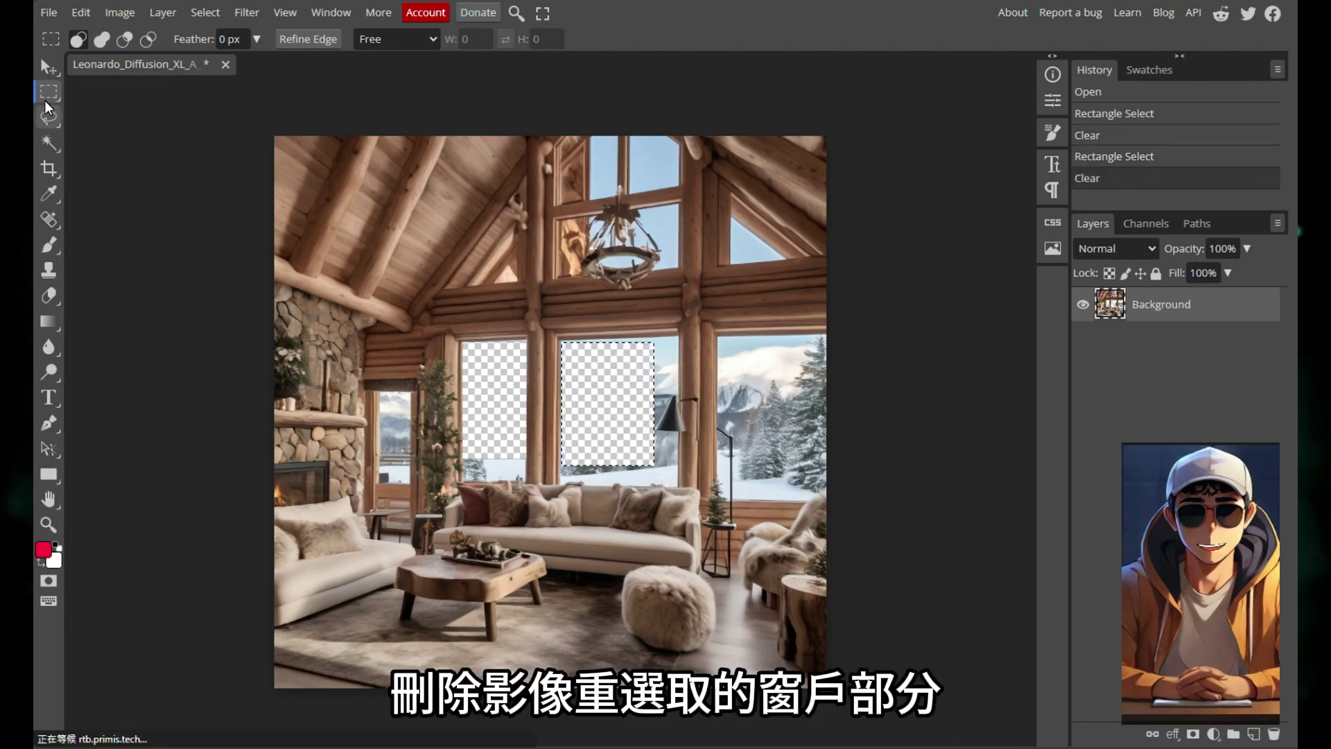
- Remove the scenery left in all the cabin windows, using Magic Wand selections with tolerance 16 around the sofa and other irregular edges
left_click(48, 524)
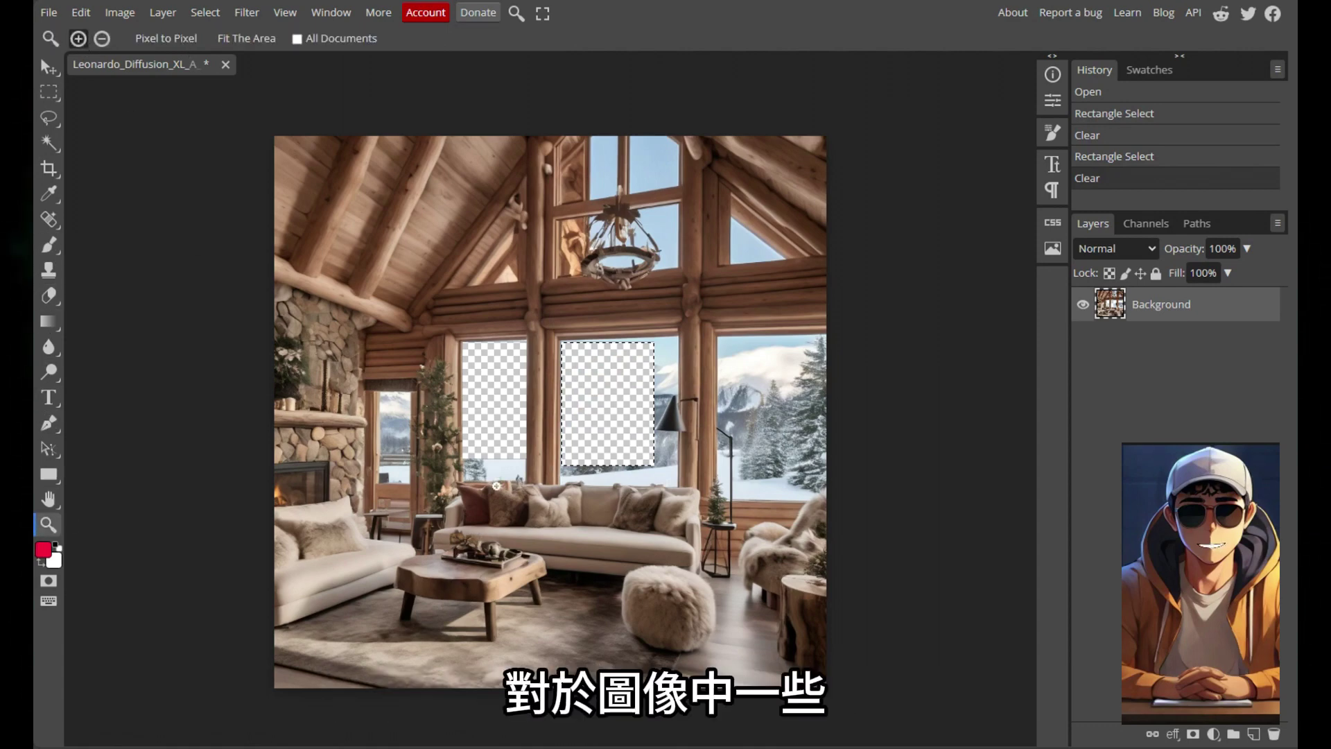
left_click(498, 486)
left_click(498, 485)
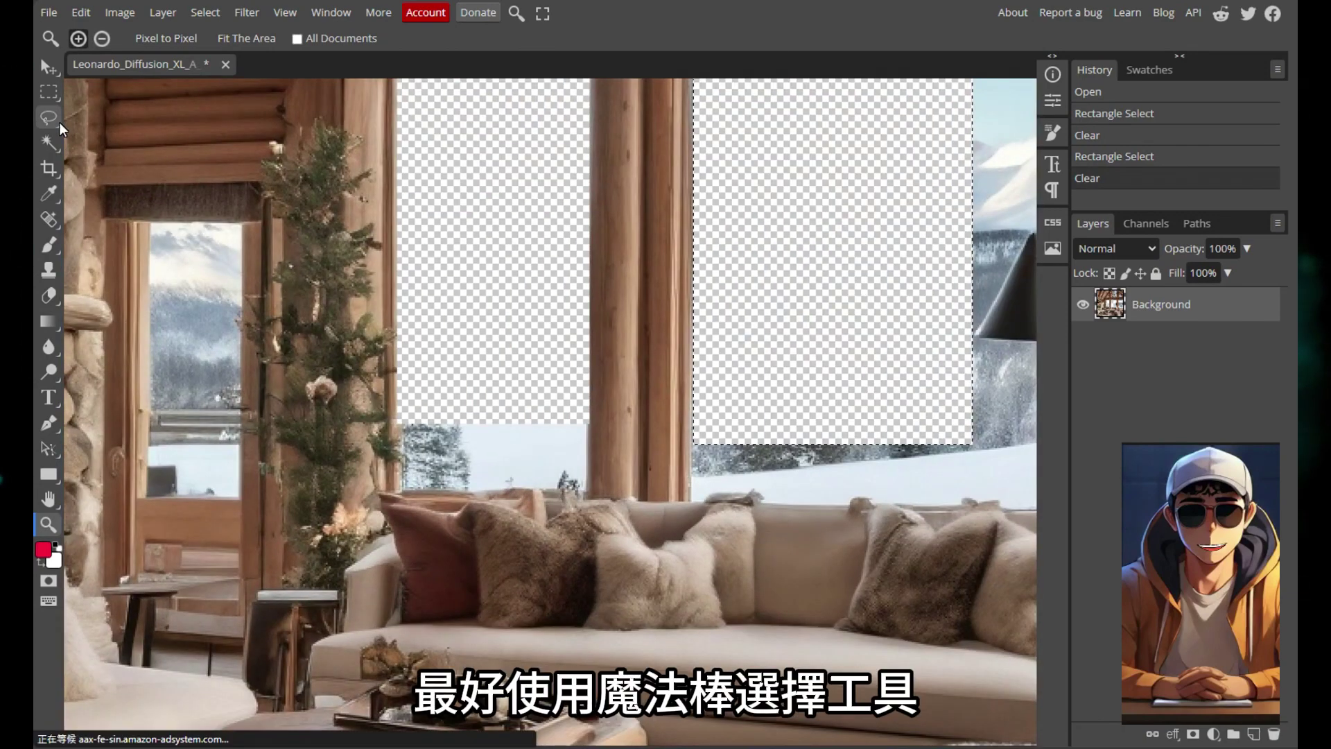
left_click(49, 144)
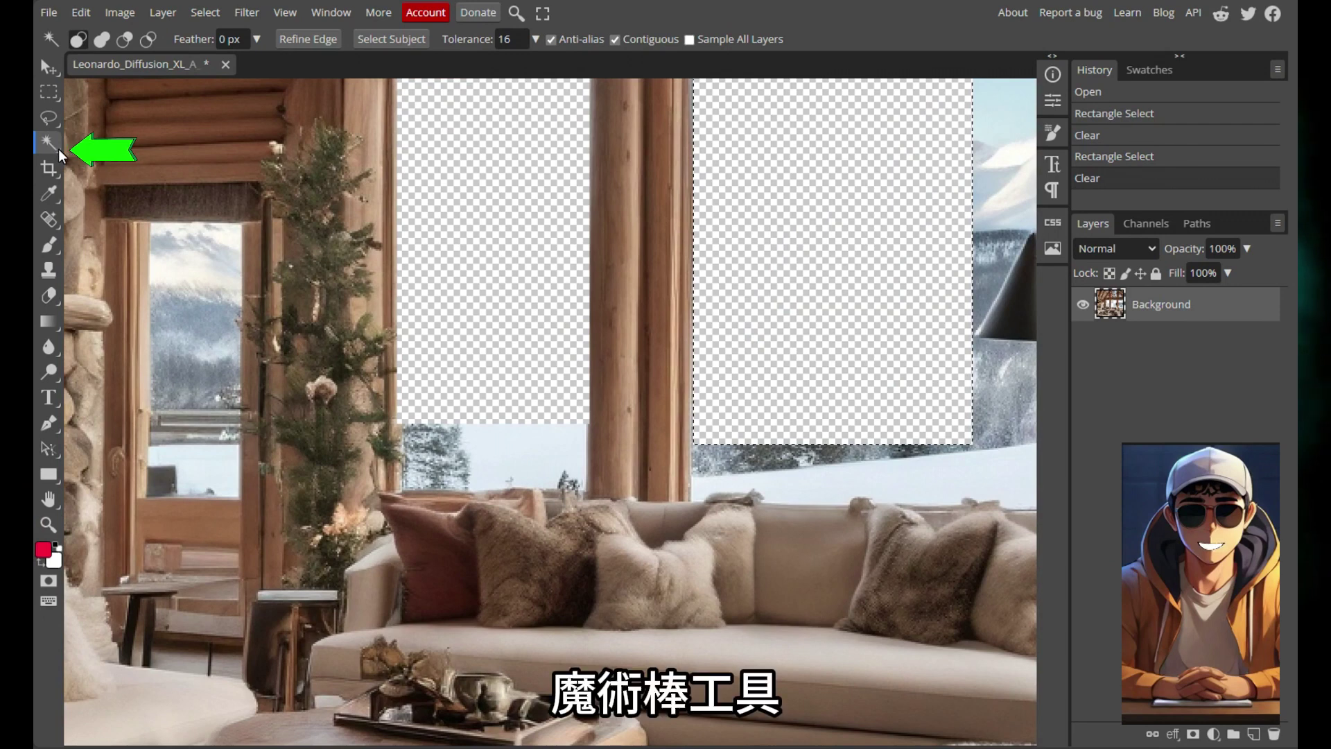
left_click(501, 450)
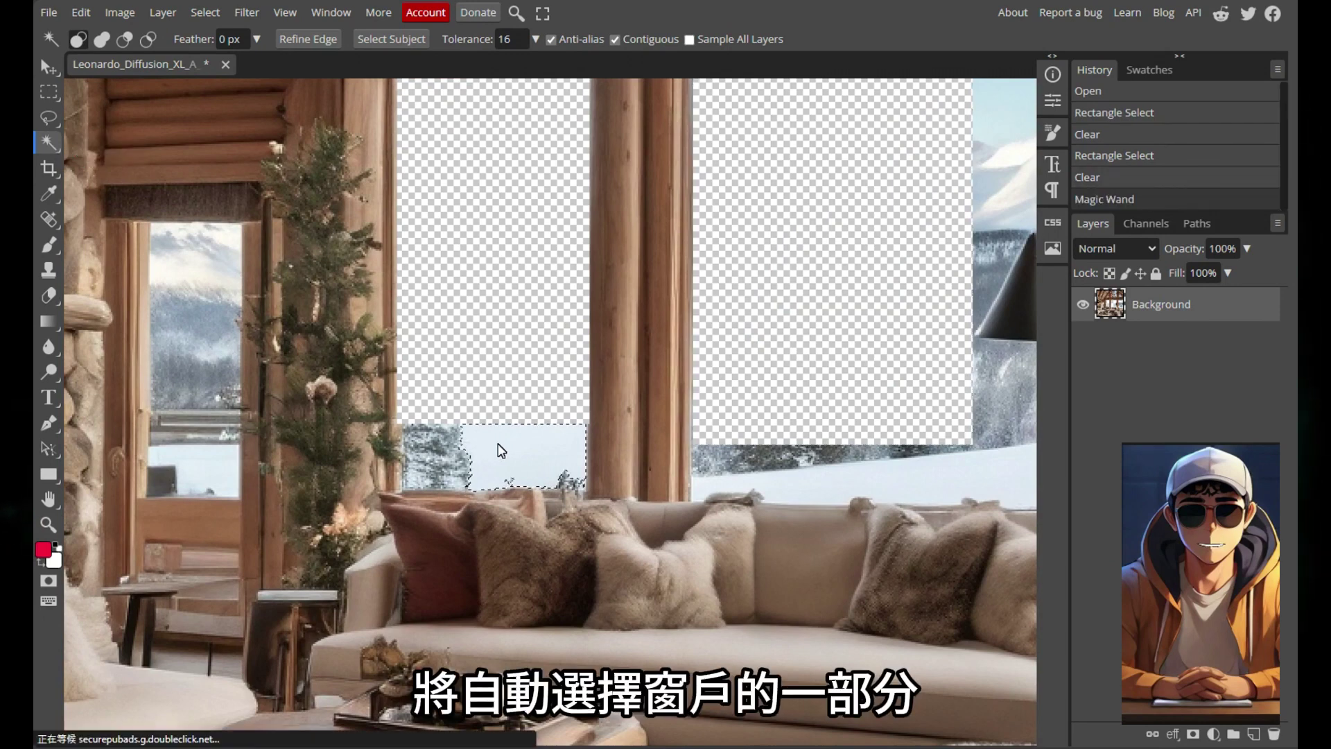
key("Delete")
left_click(451, 458)
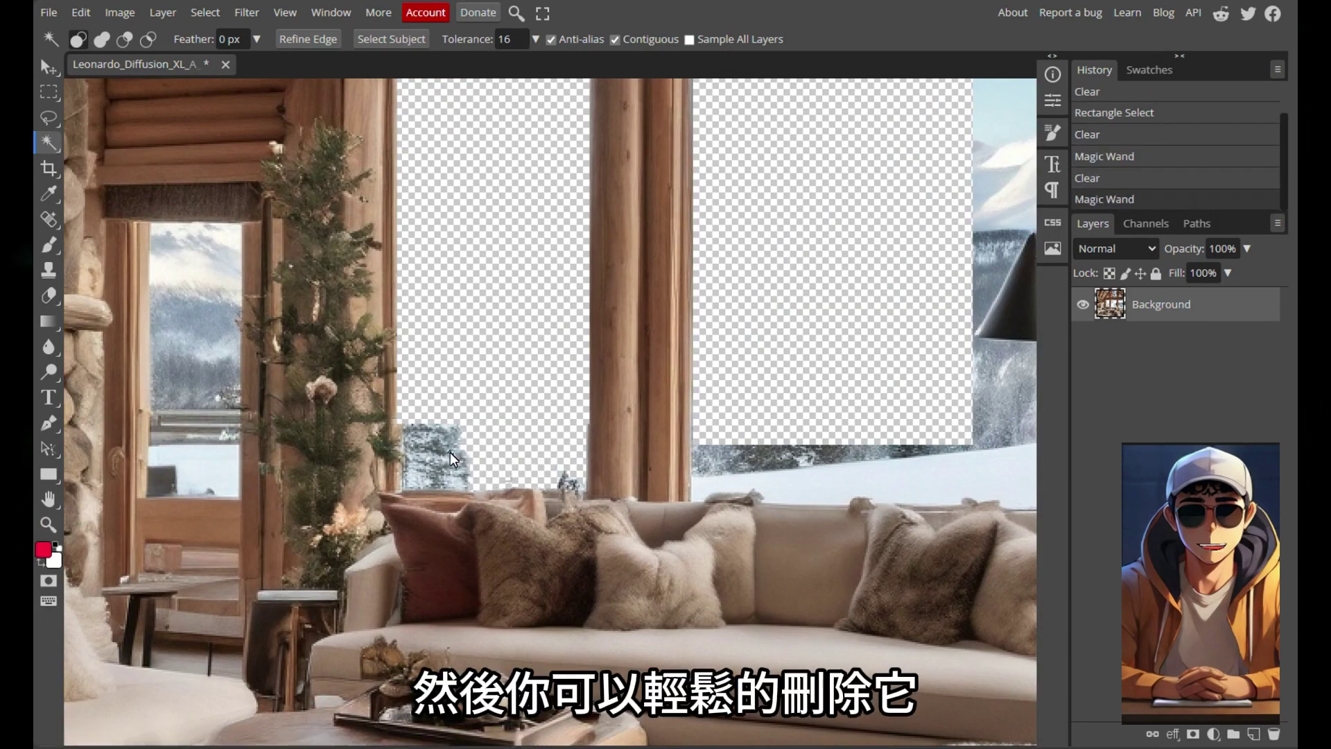
left_click(441, 465)
left_click(739, 473)
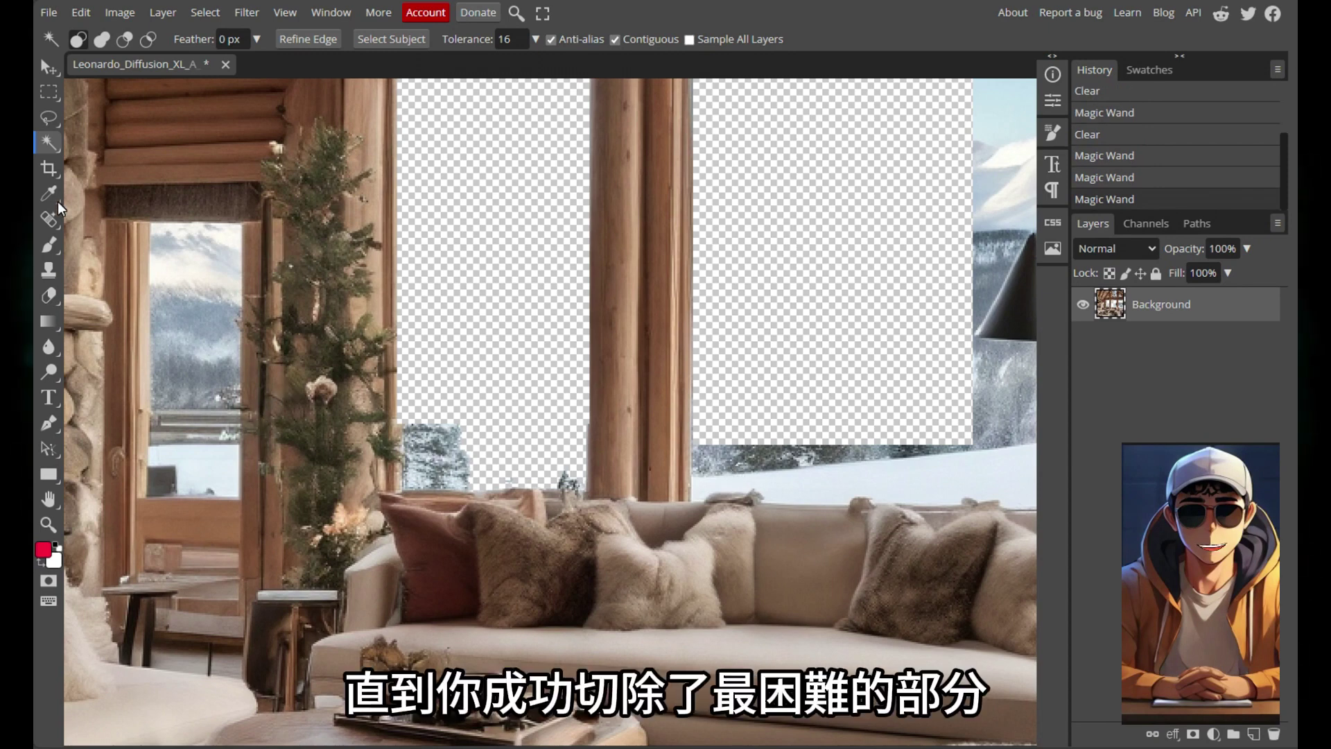
left_click(49, 524)
left_click(104, 39)
key("h")
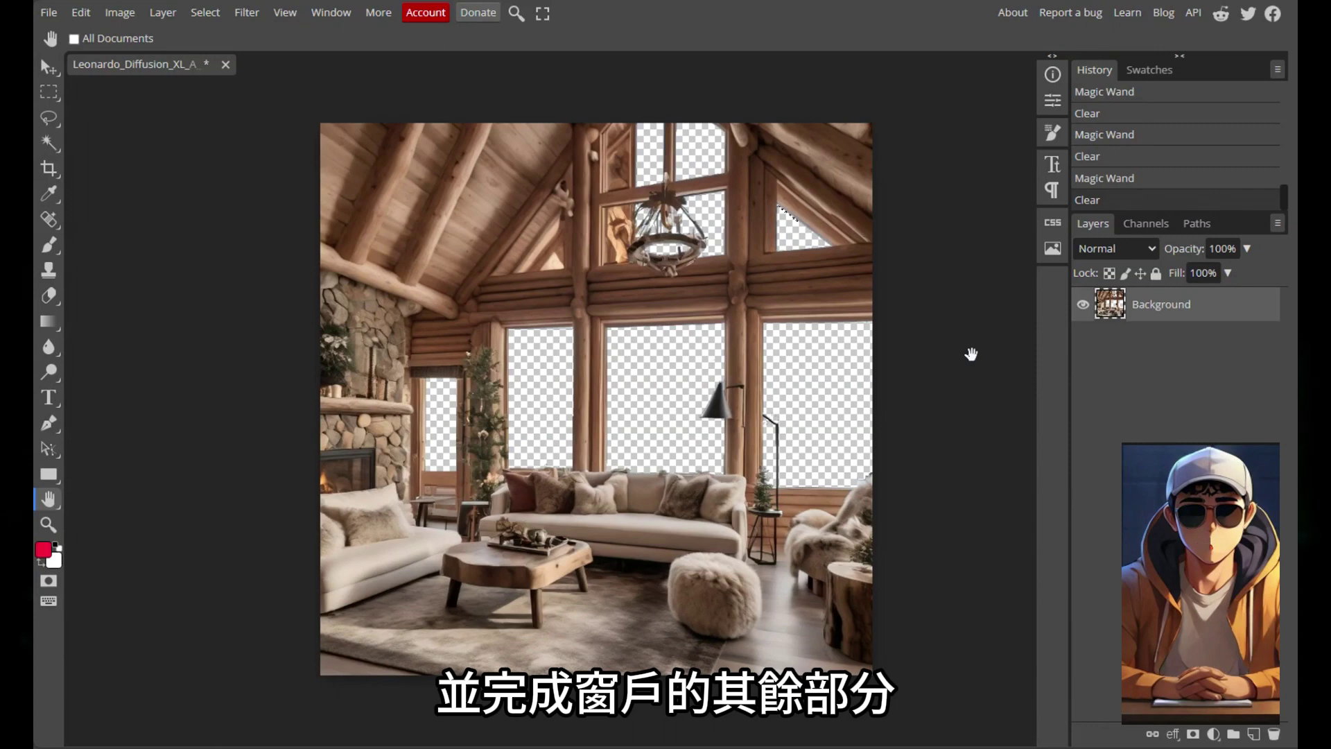
- Export the cut-out room image as a PNG named abc at 1024 × 1024 px and 100% quality
left_click(49, 12)
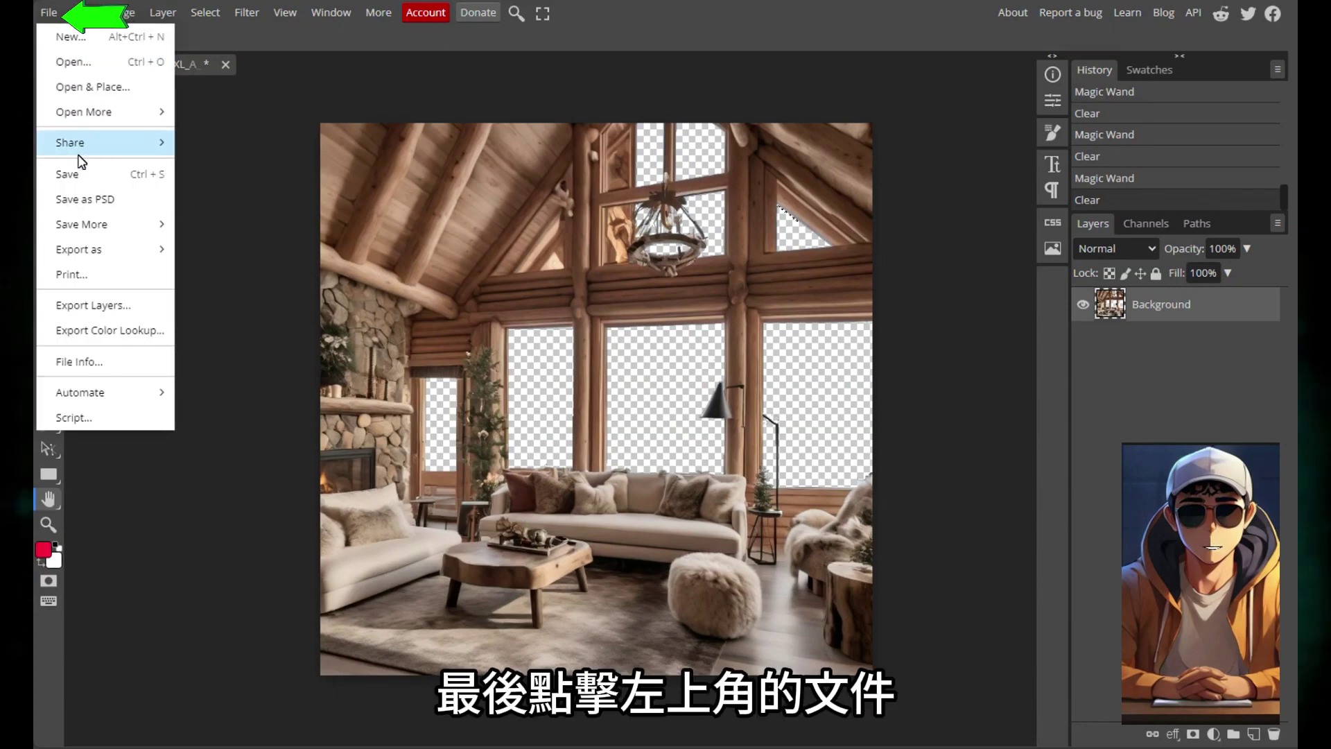
mouse_move(95, 248)
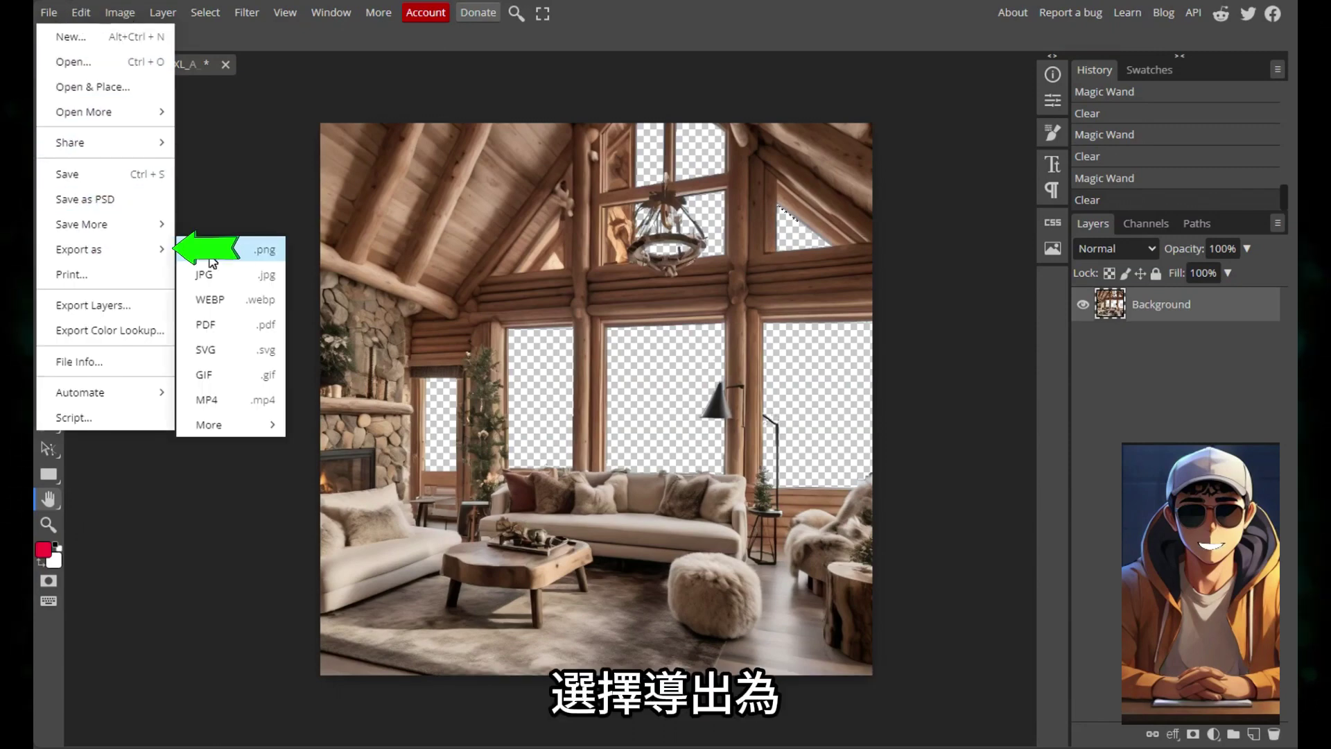
left_click(208, 250)
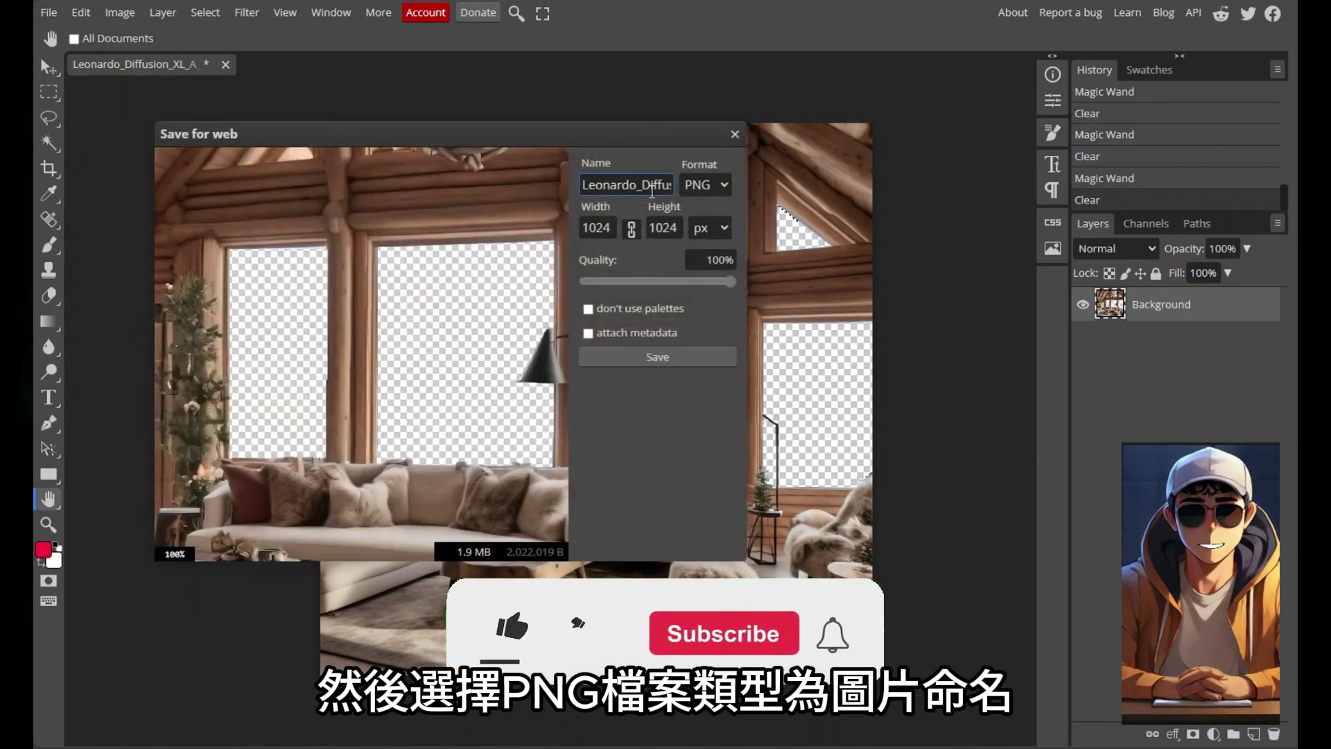
left_click(645, 188)
key("ctrl+a")
key("BackSpace")
type("abc")
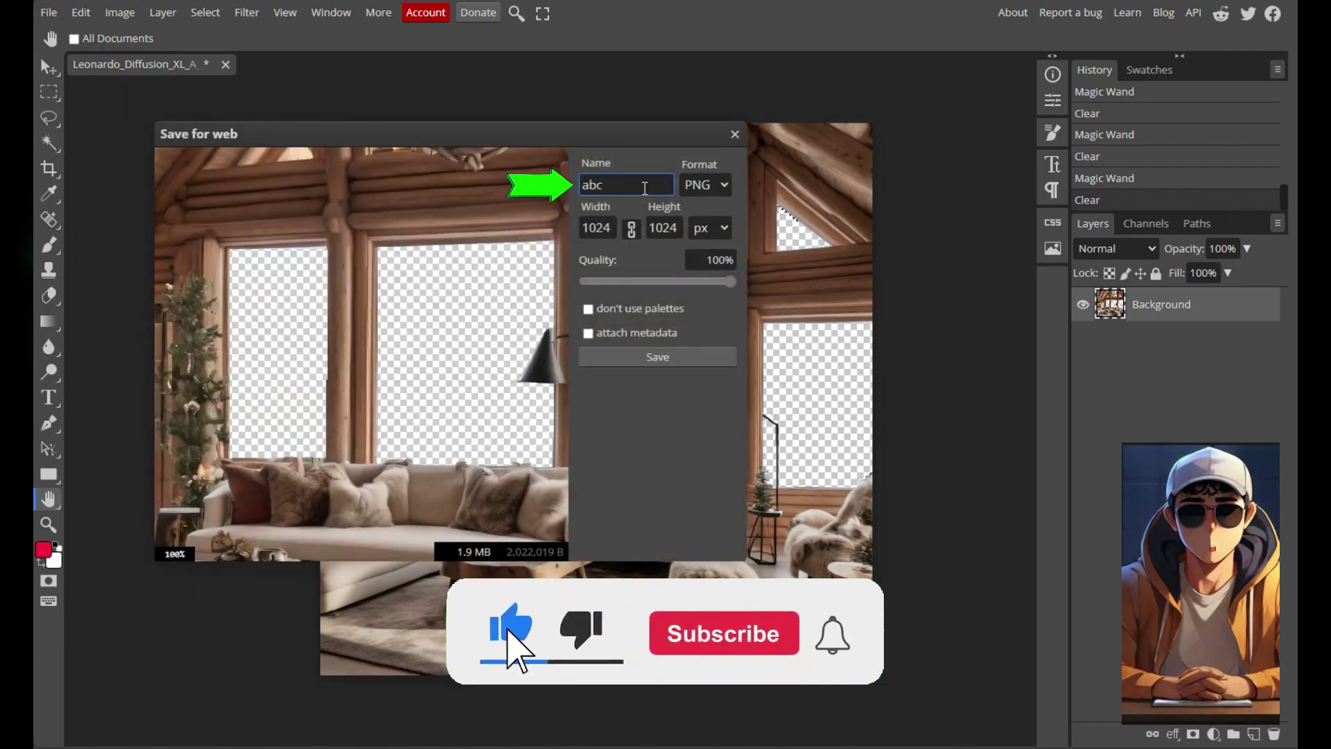
left_click(685, 359)
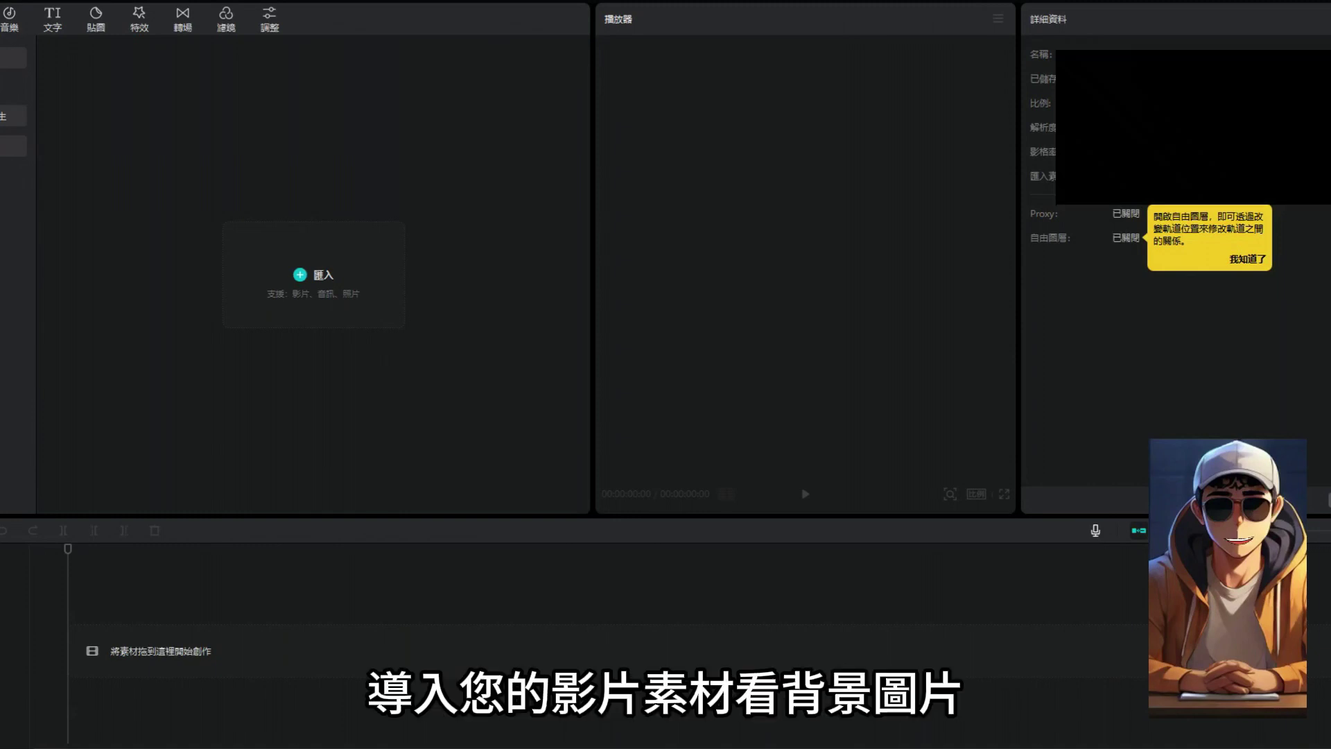
- In CapCut, import 2.jpg and abc.png, place 2.jpg on the main track and abc.png above it, both starting at 0
left_click_drag(196, 21, 254, 248)
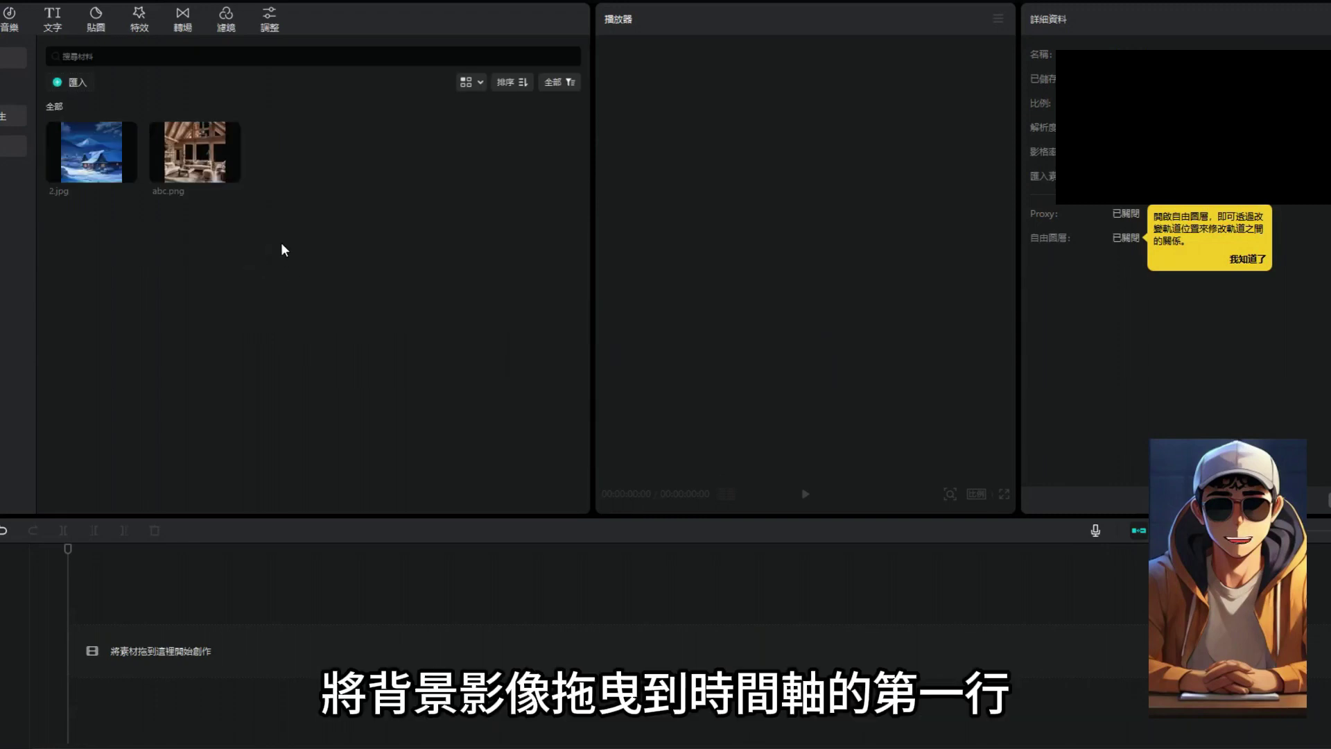
mouse_move(174, 149)
left_click_drag(214, 636, 194, 676)
left_click_drag(208, 174, 78, 602)
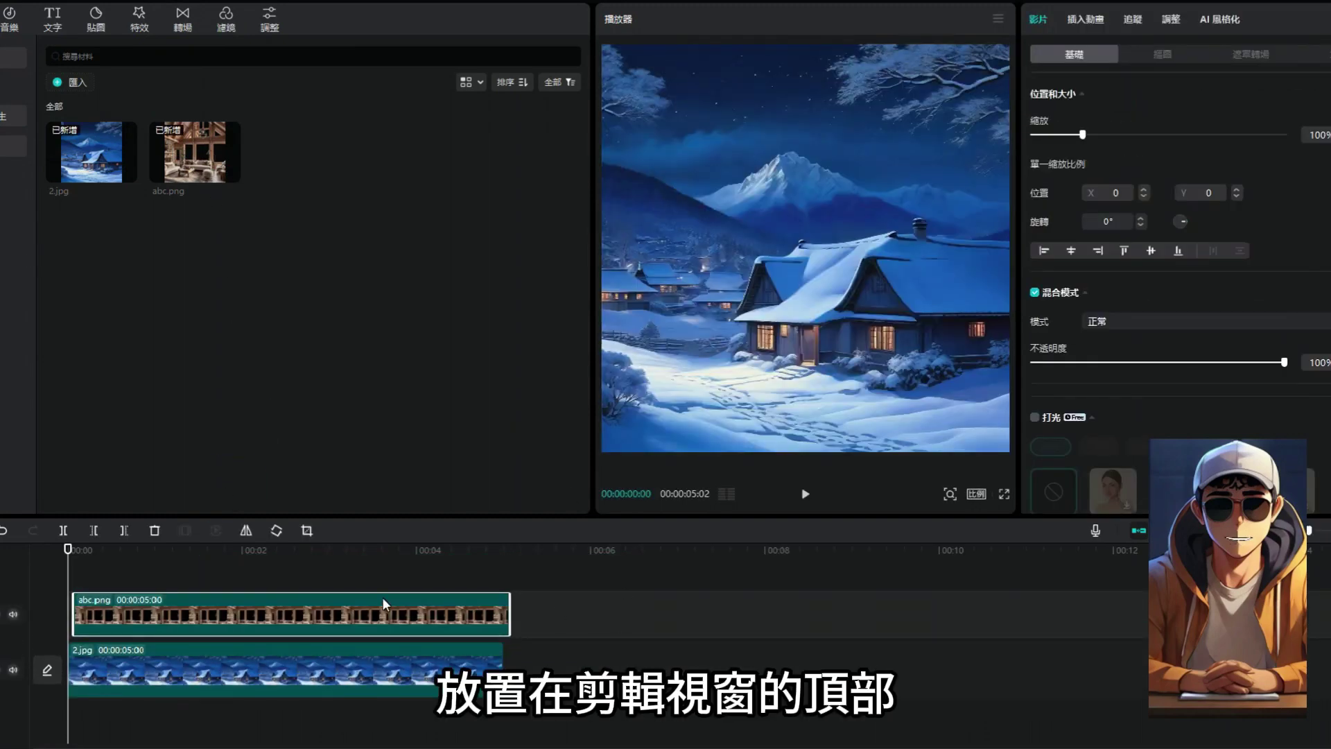
left_click_drag(113, 614, 108, 614)
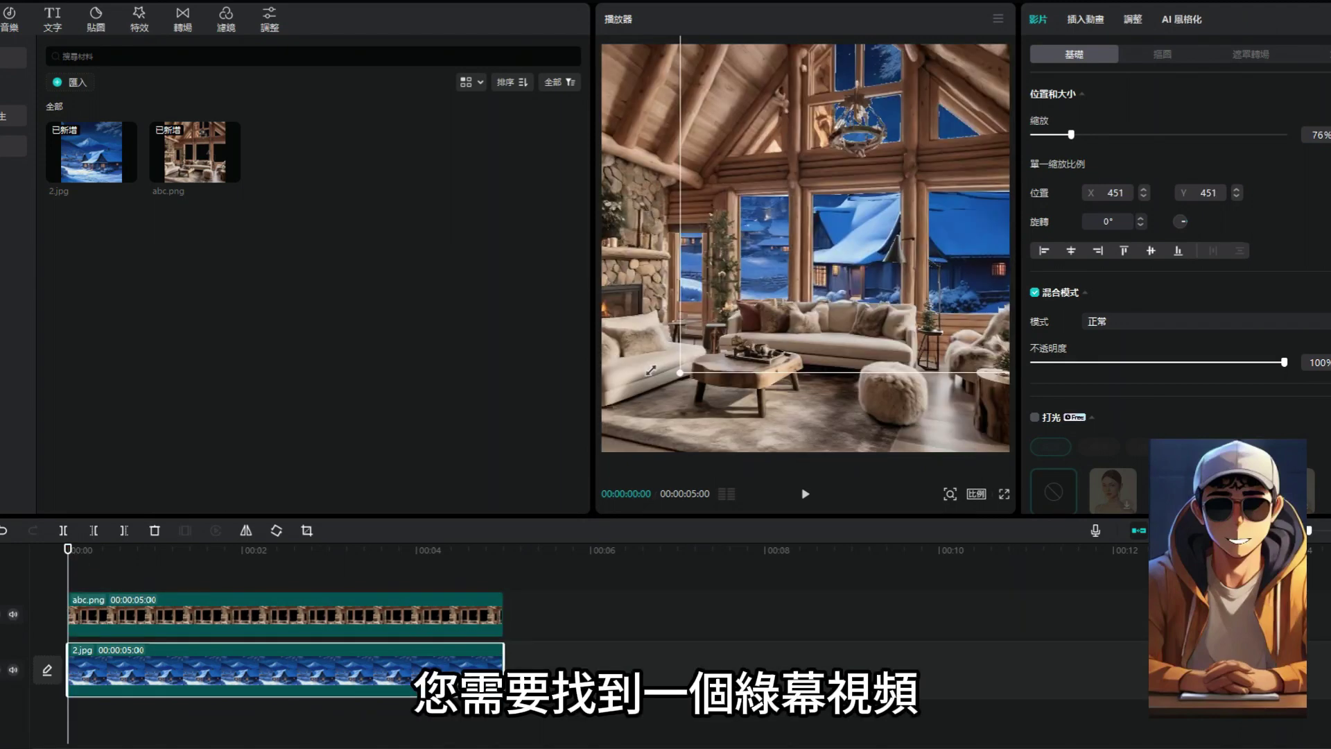
- Scale the 2.jpg background to 85% and position it at X 426, Y 462 so the village shows through the windows
left_click_drag(850, 279, 843, 280)
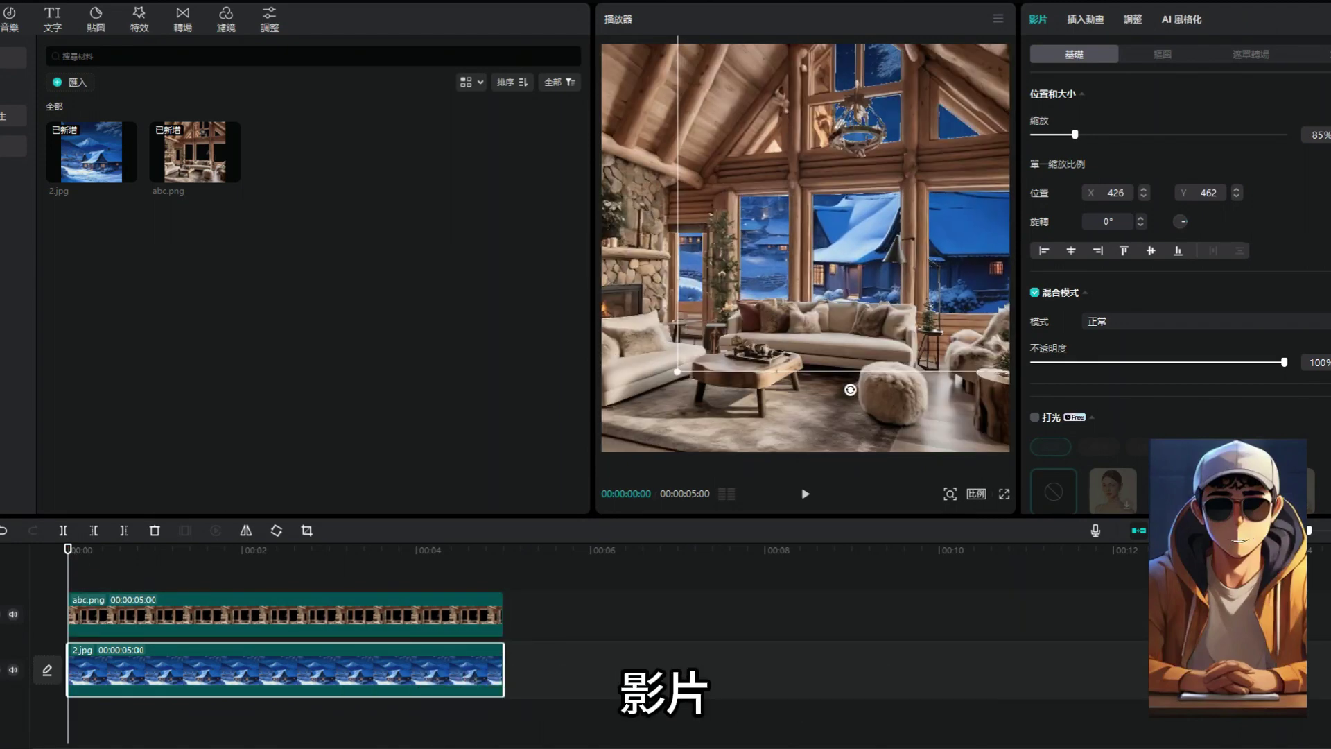
left_click(488, 617)
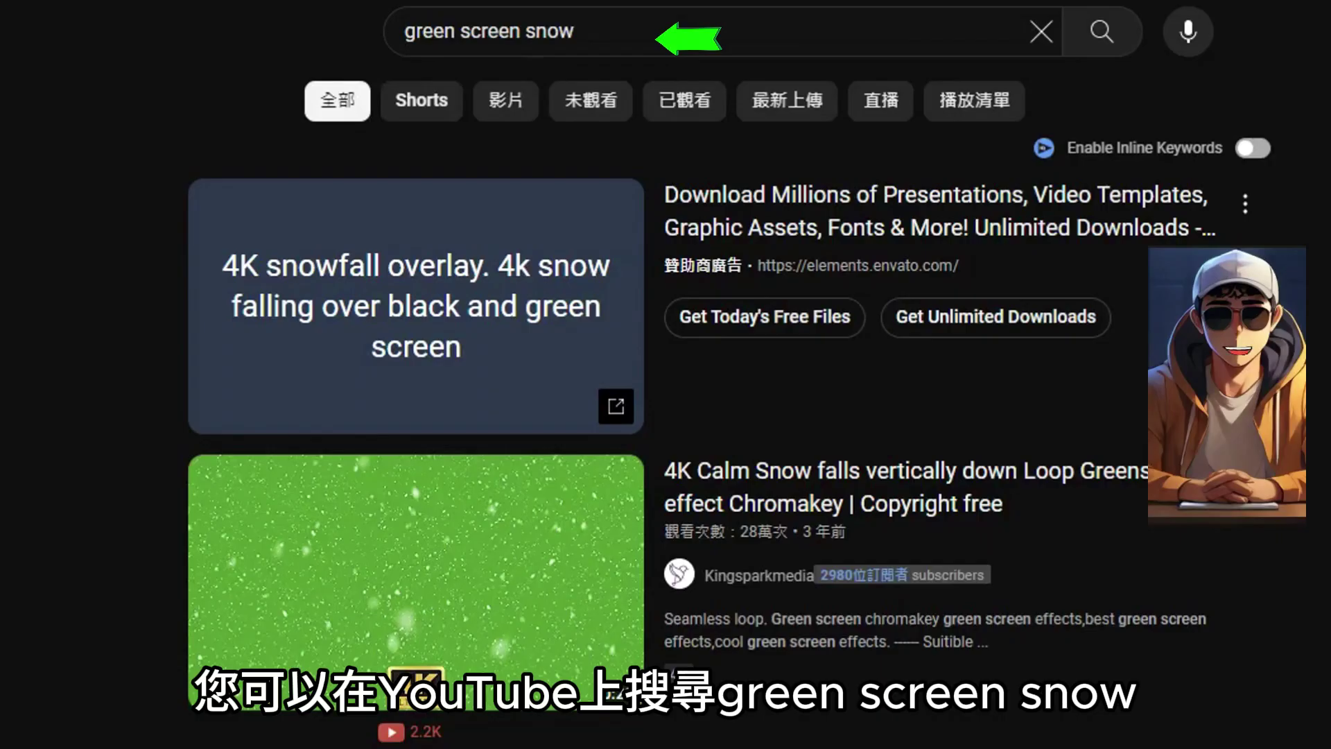
- Switch to YouTube and choose a snowfall video from the "green screen snow" results
scroll(416, 467, "down", 10)
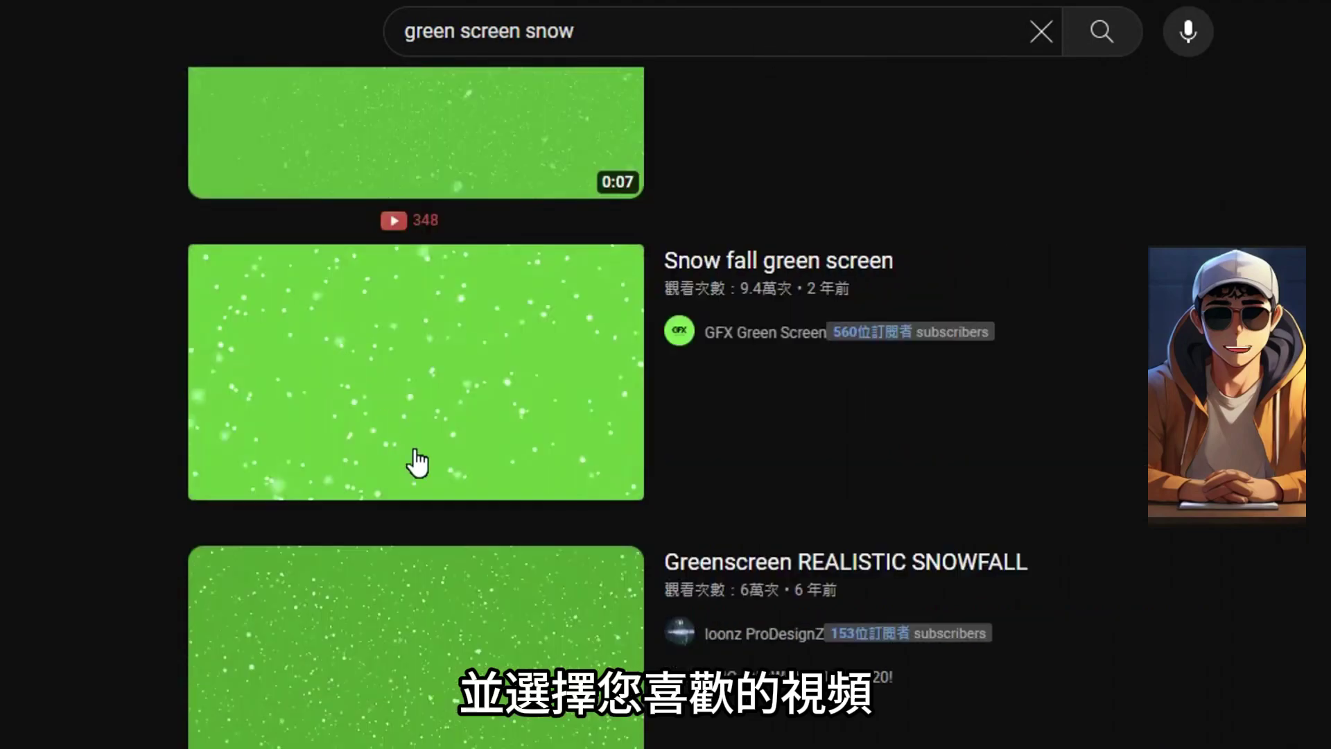
left_click(529, 645)
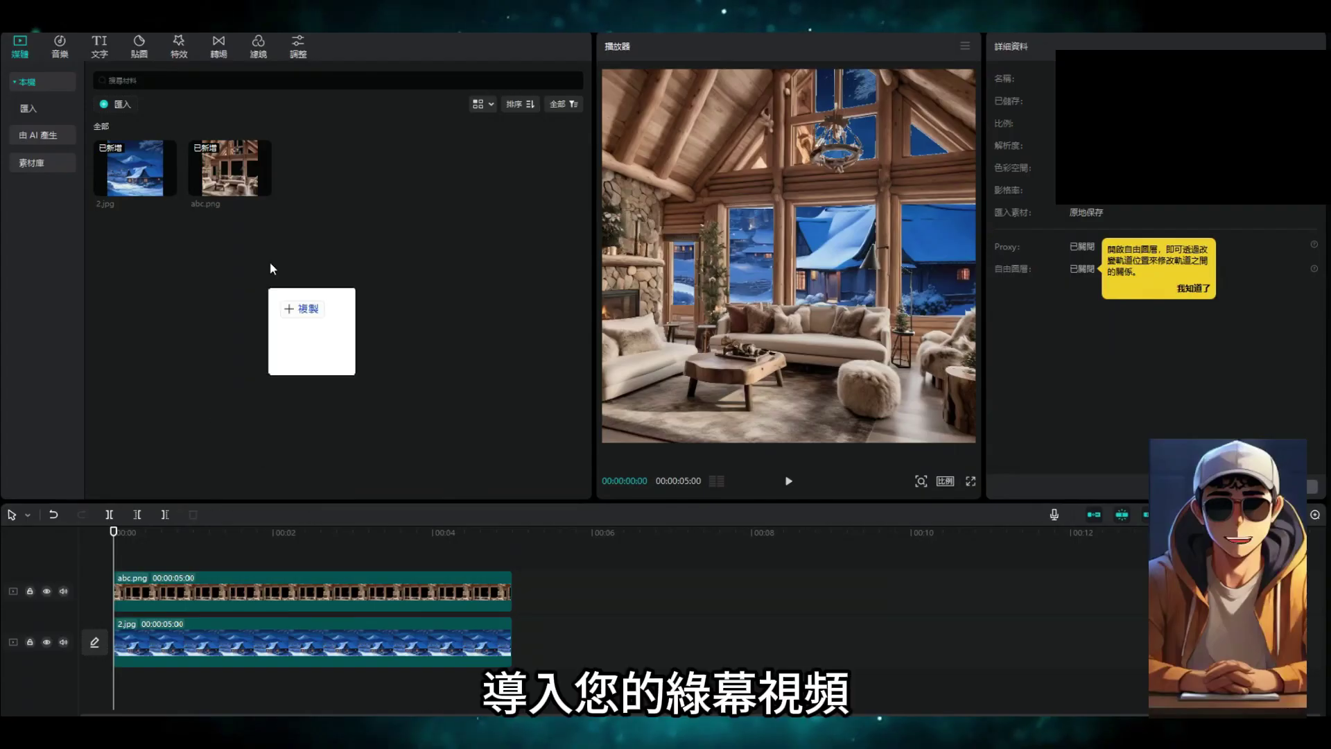
- Add the green-screen snow video to CapCut on a track between abc.png and 2.jpg, and move it up to Y 416
left_click_drag(270, 288, 214, 621)
left_click_drag(950, 301, 885, 213)
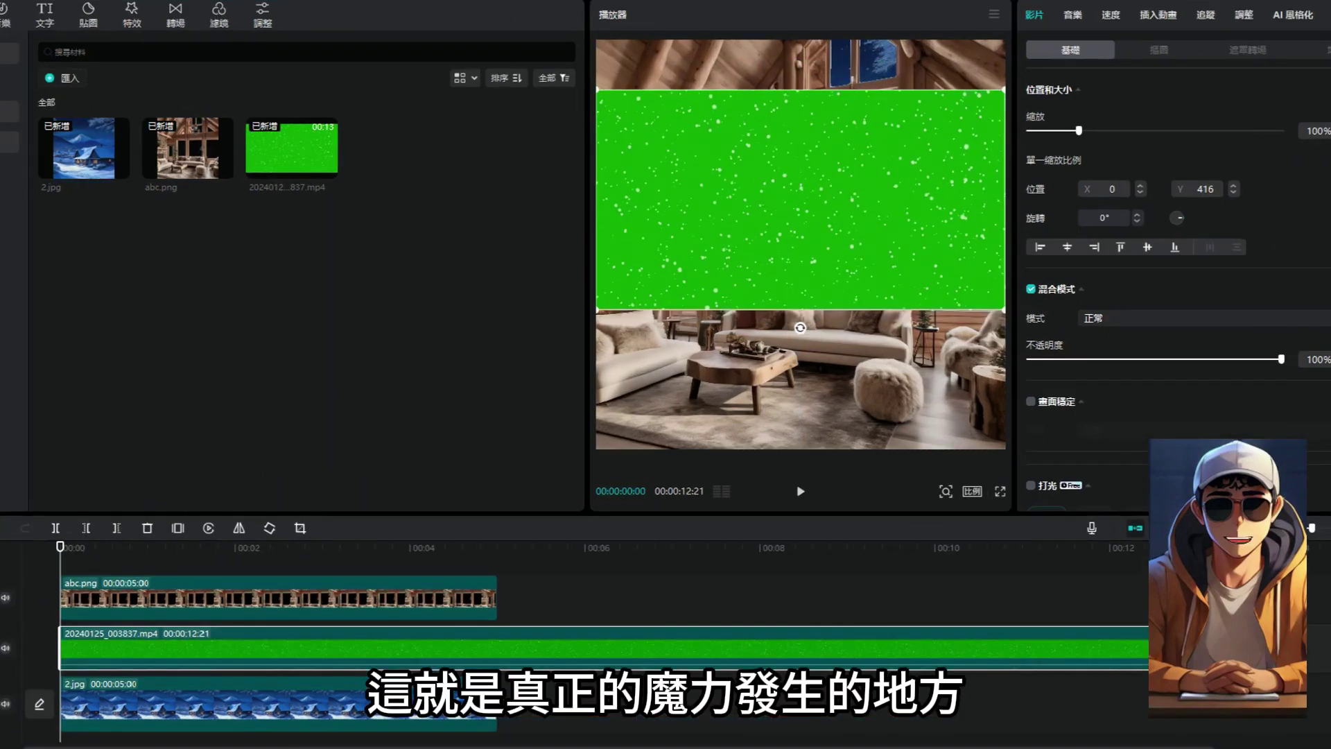
- Enable chroma key on the snow video, sample its green background, and set the key strength to 29
left_click(1159, 50)
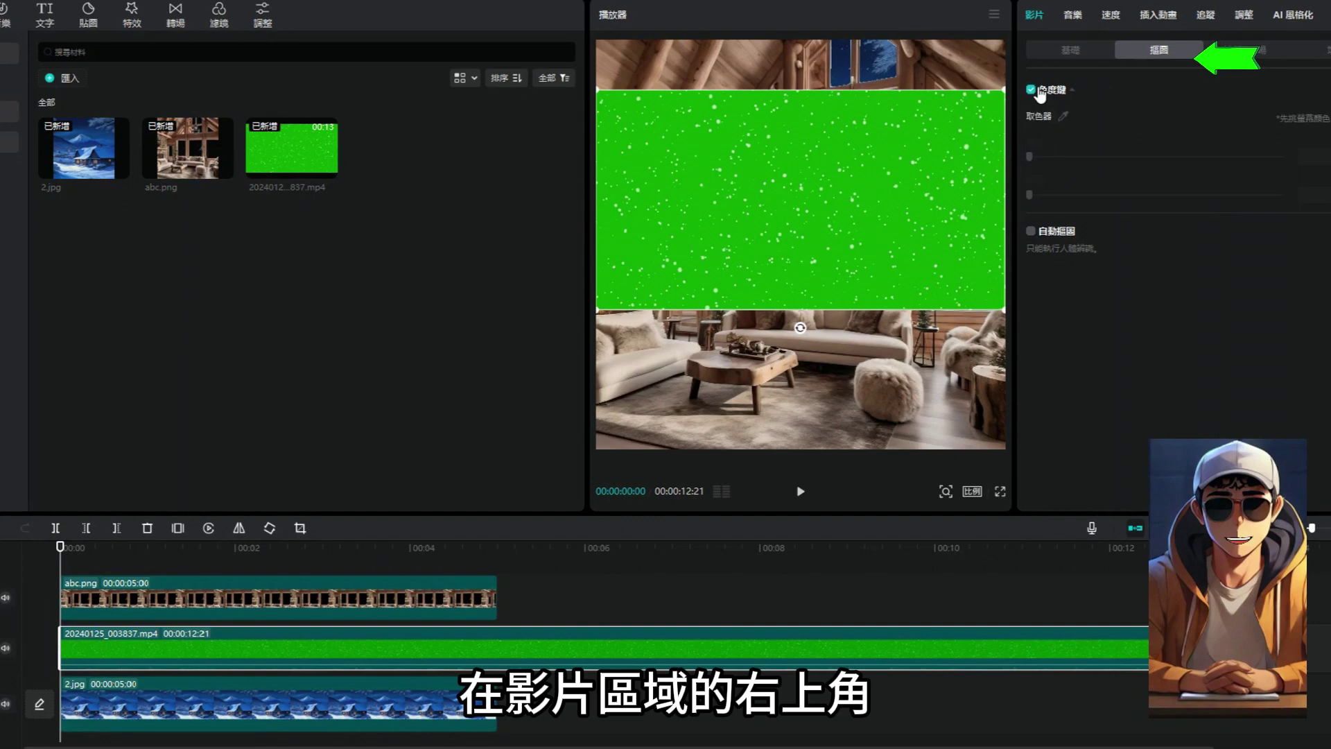
left_click(1063, 116)
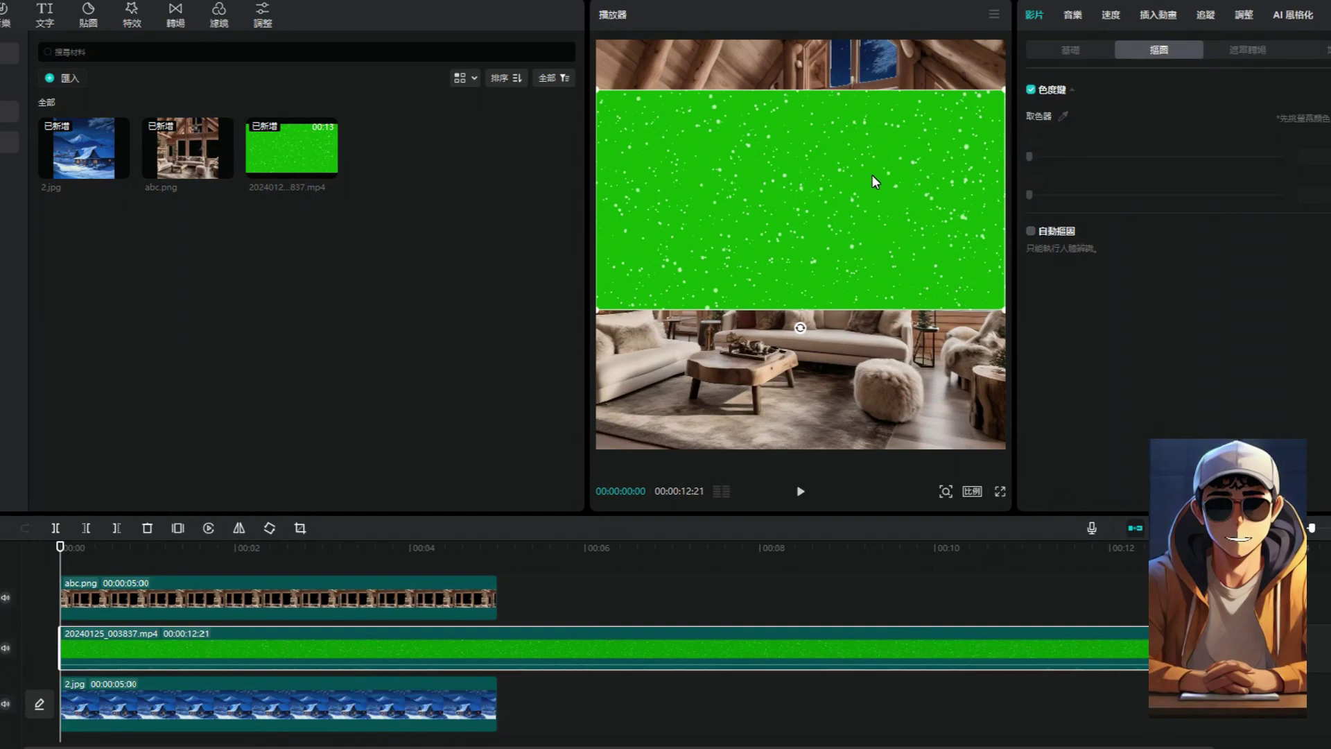
left_click(1063, 116)
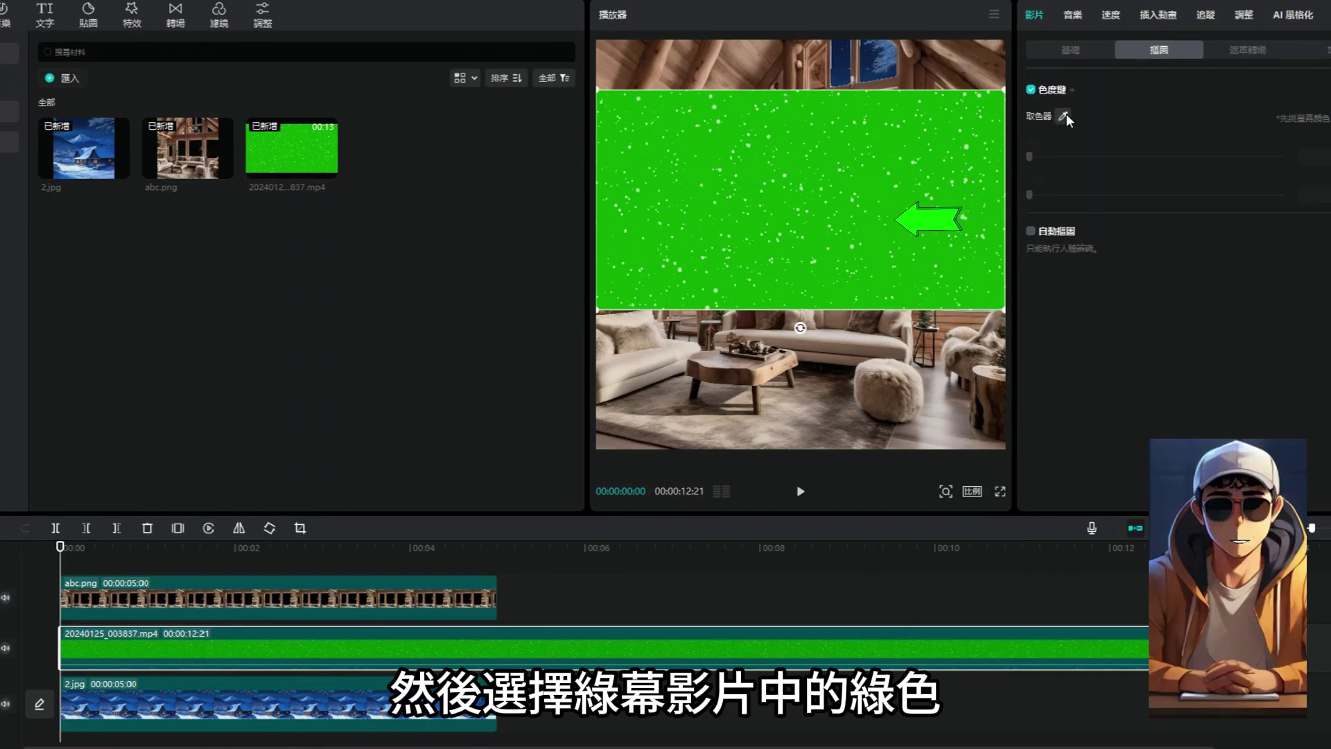
left_click(872, 188)
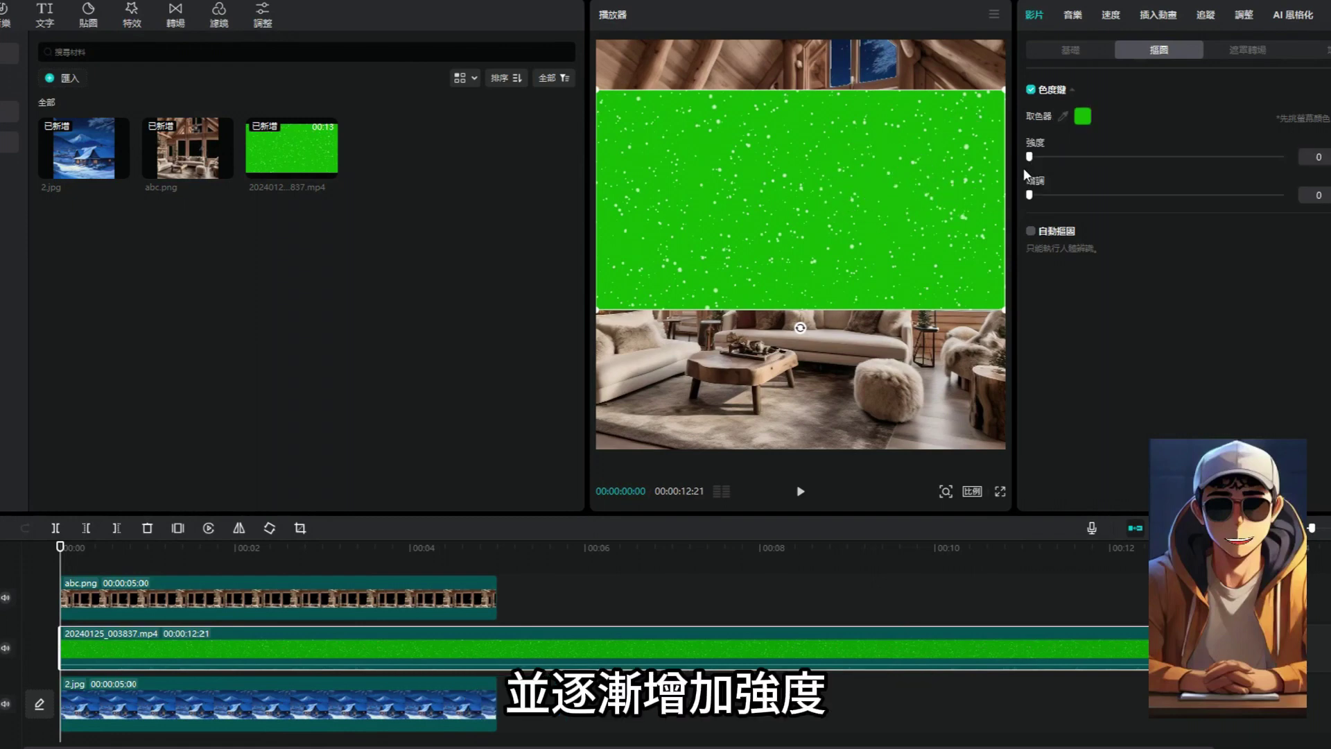
left_click_drag(1031, 160, 1096, 182)
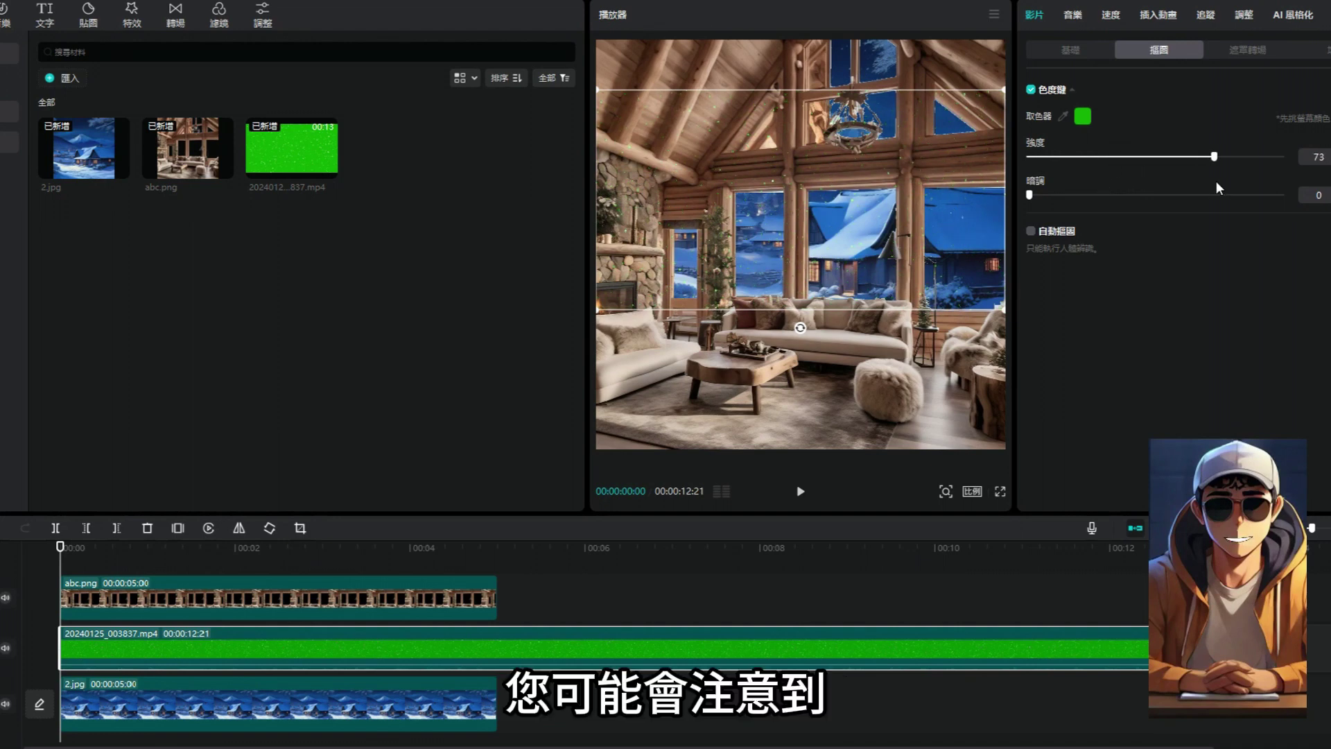
left_click_drag(1219, 188, 1116, 177)
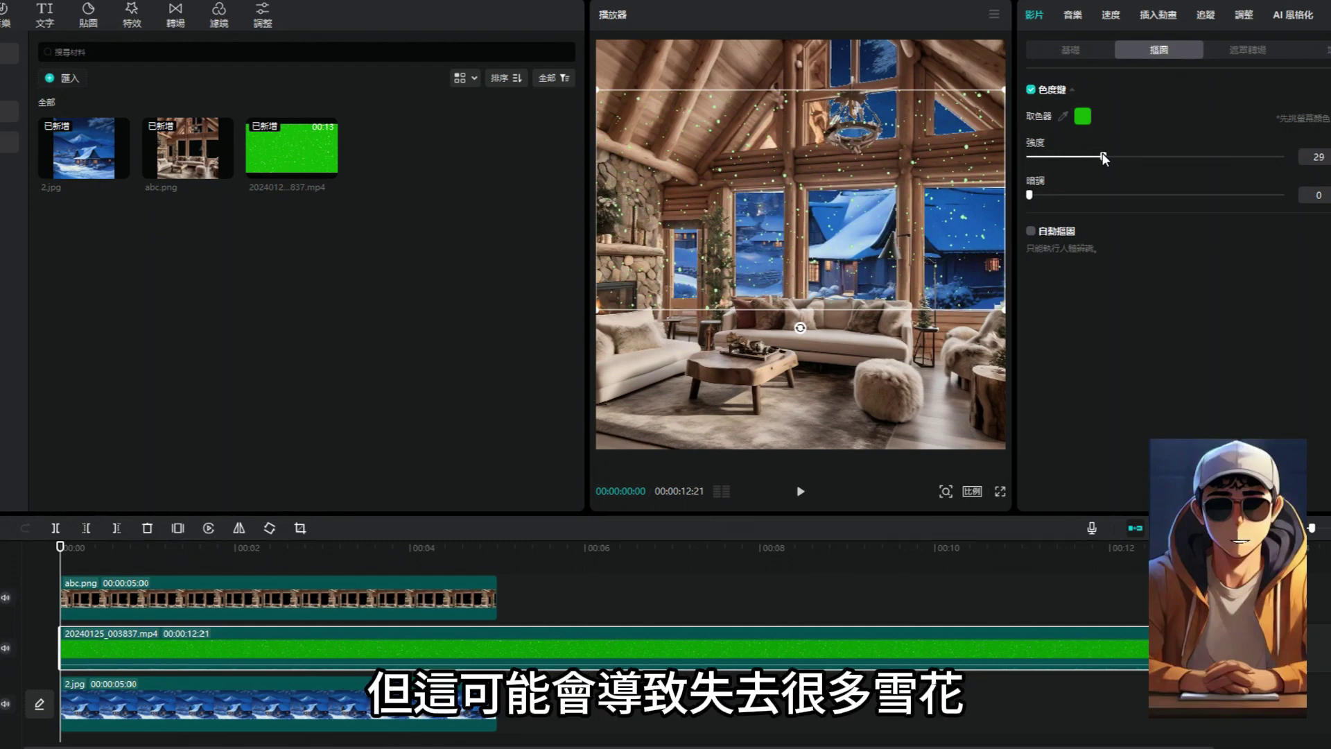
- Adjust the snow video's color by setting saturation to -48 and brightness to 27
left_click(1244, 19)
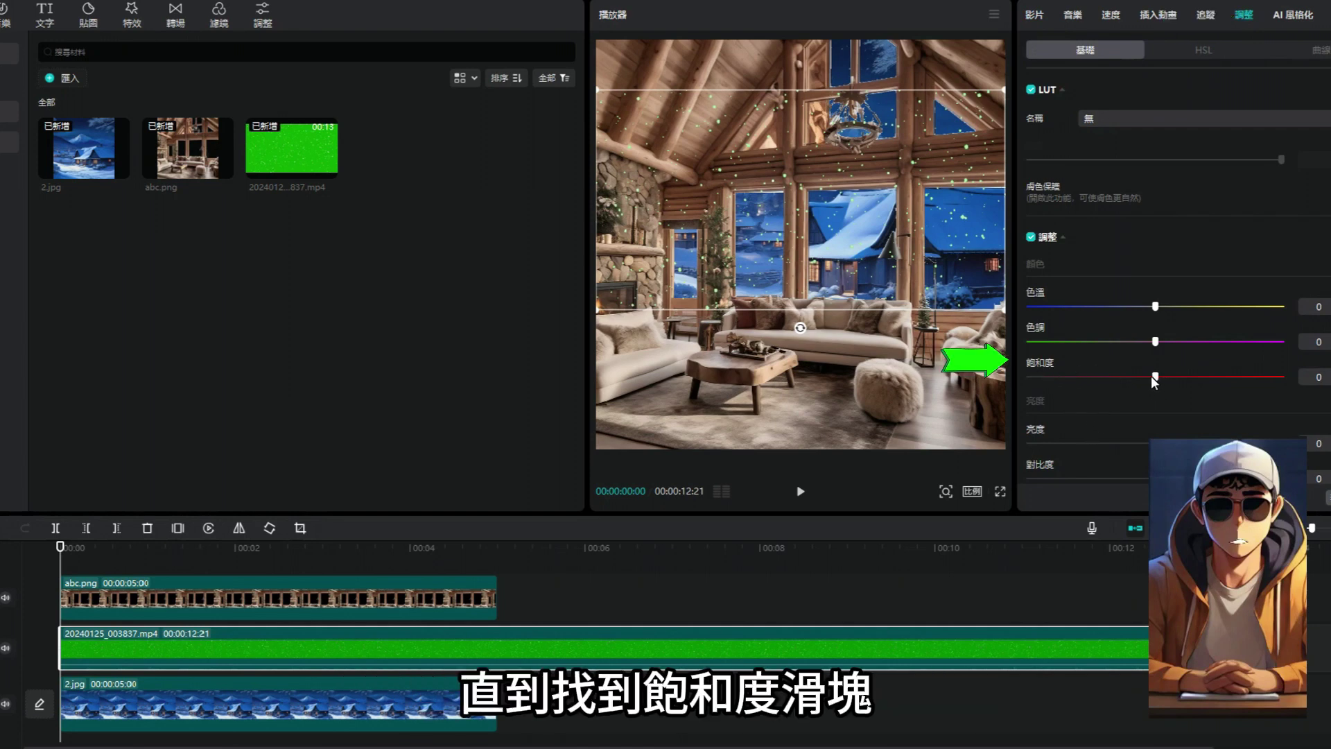
left_click_drag(1155, 378, 1036, 378)
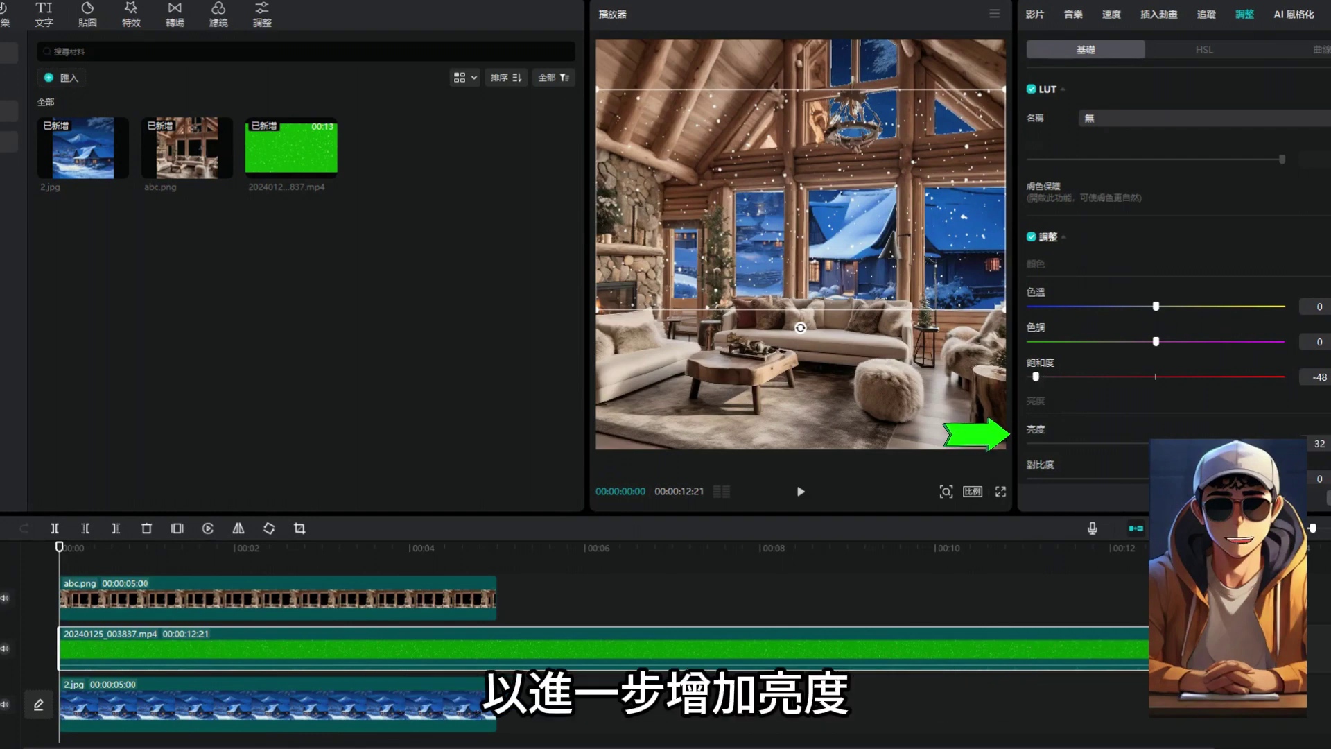
left_click_drag(1230, 443, 1225, 442)
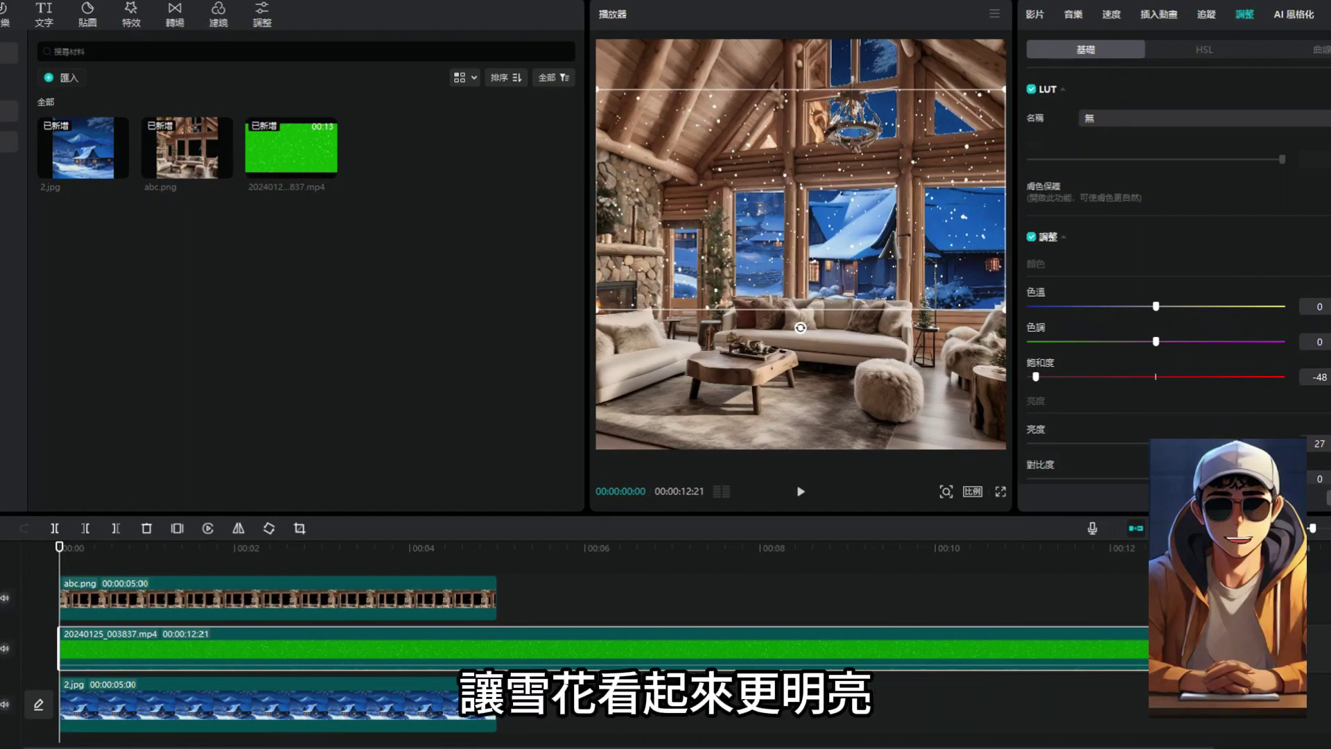
- Shrink the snow video to about half the room image's width and place it over the cabin's left windows
left_click_drag(804, 181, 833, 174)
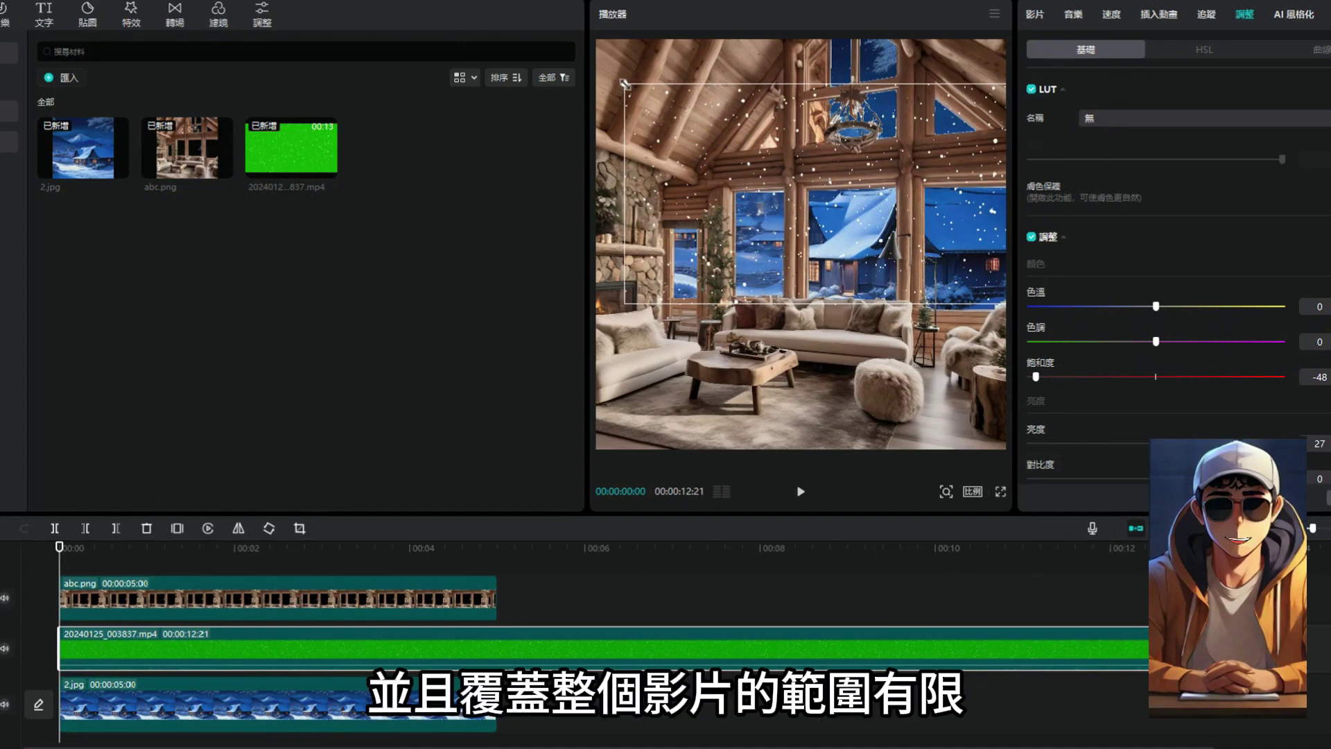
left_click_drag(619, 84, 773, 151)
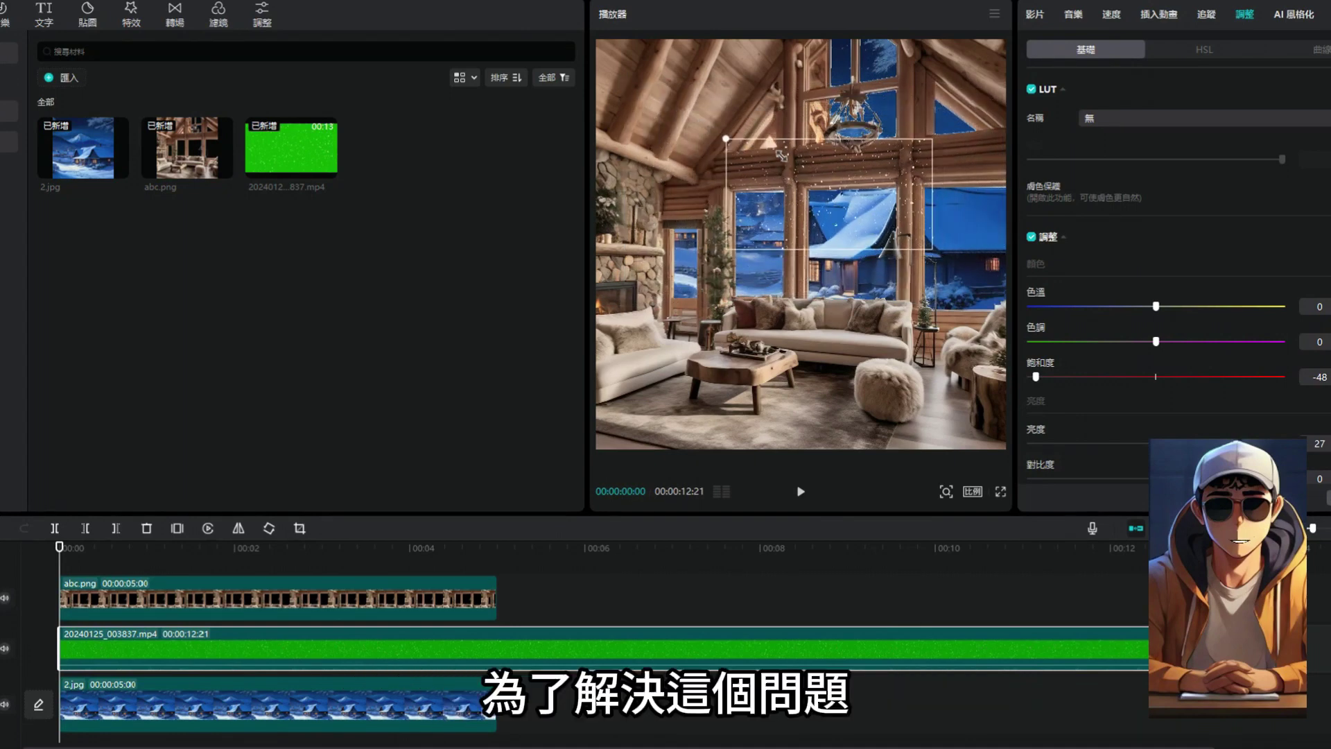
left_click_drag(823, 192, 750, 180)
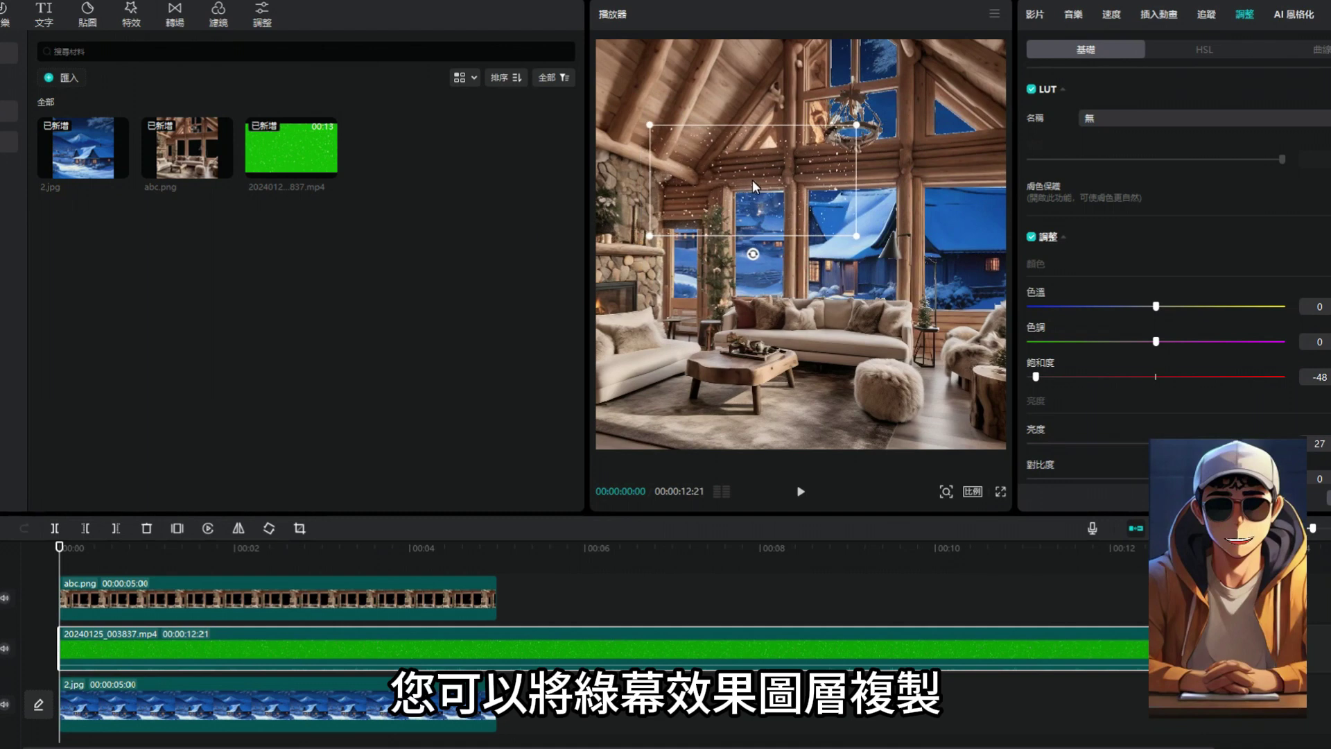
- Duplicate the snow layer and spread the layers over the cabin's right windows and lower-left windows
key("ctrl+c")
key("ctrl+v")
left_click_drag(753, 182, 920, 189)
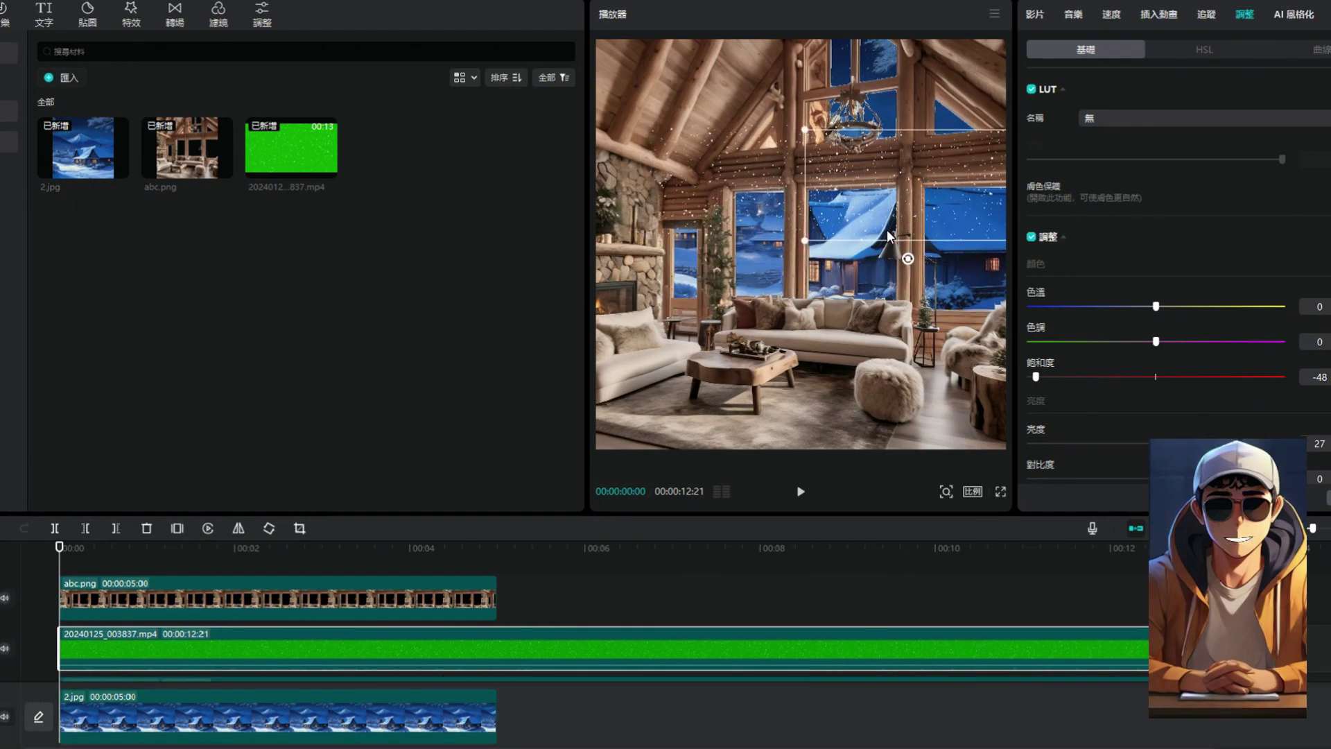
left_click_drag(887, 230, 728, 247)
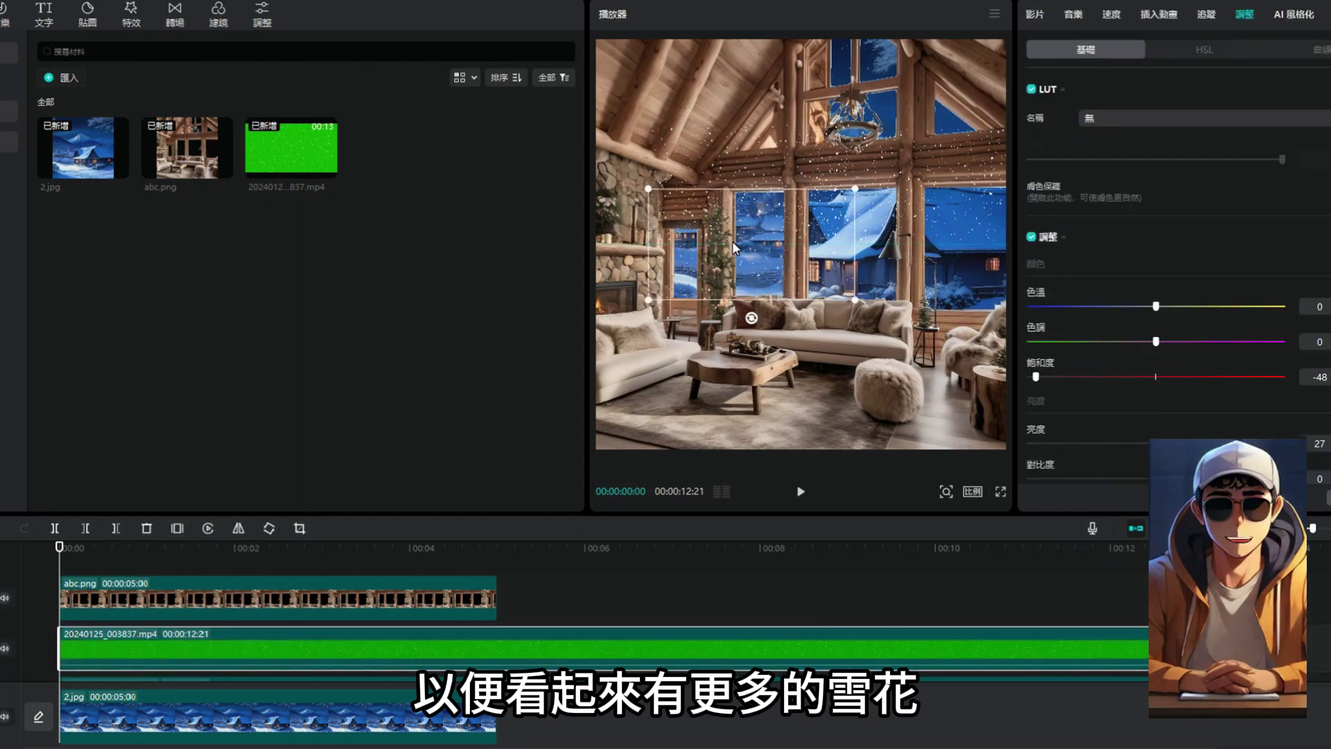
- Reposition another snow layer over the cabin's upper gable windows and rotate it slightly to vary the snowfall direction
left_click(908, 234)
left_click_drag(909, 234, 859, 61)
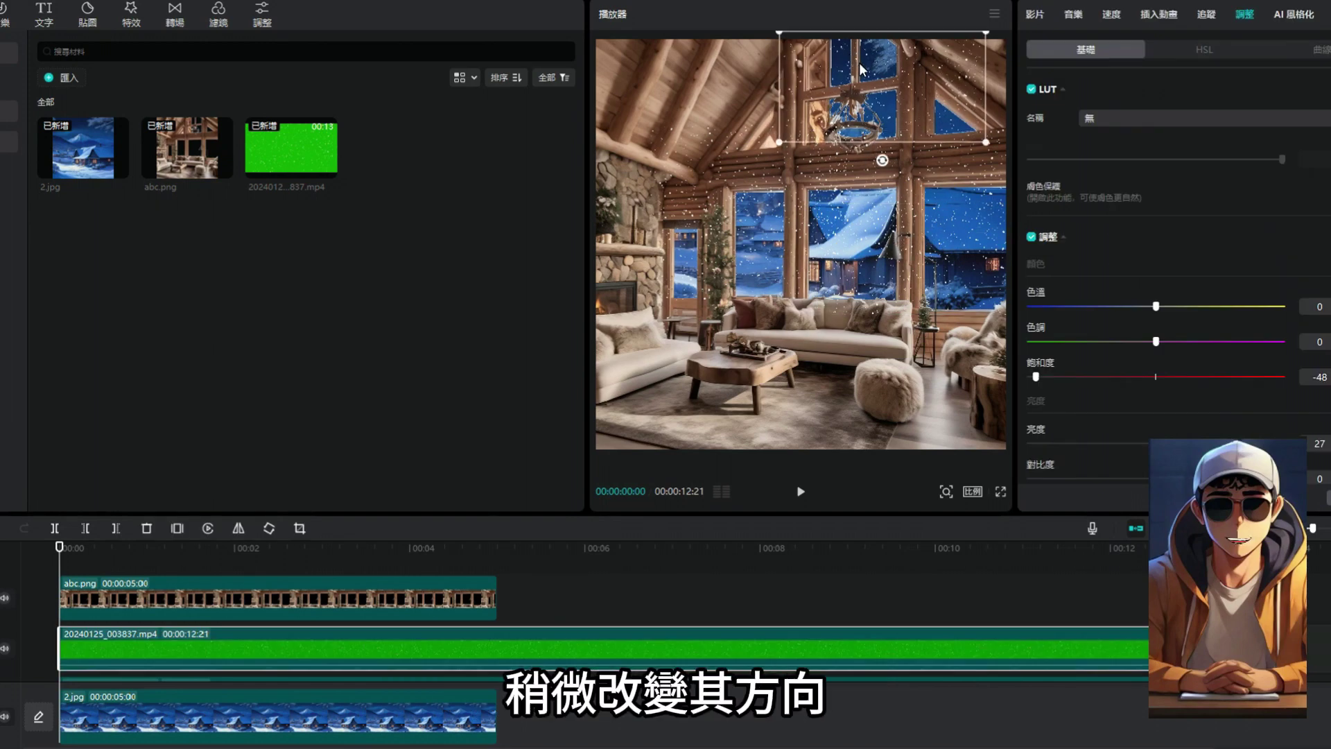
left_click_drag(882, 160, 896, 197)
left_click(920, 234)
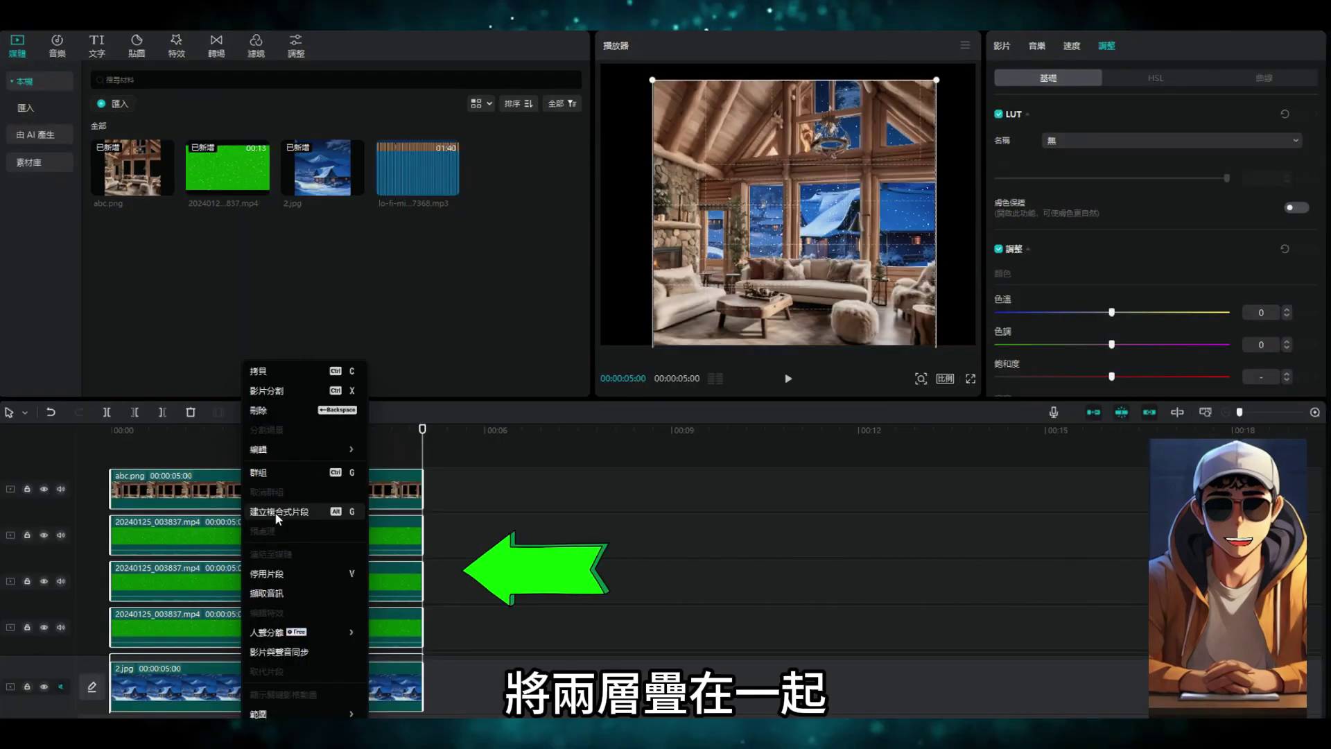
- Combine all image and snow layers into one compound clip and set the project's aspect ratio to 9:16
left_click(275, 511)
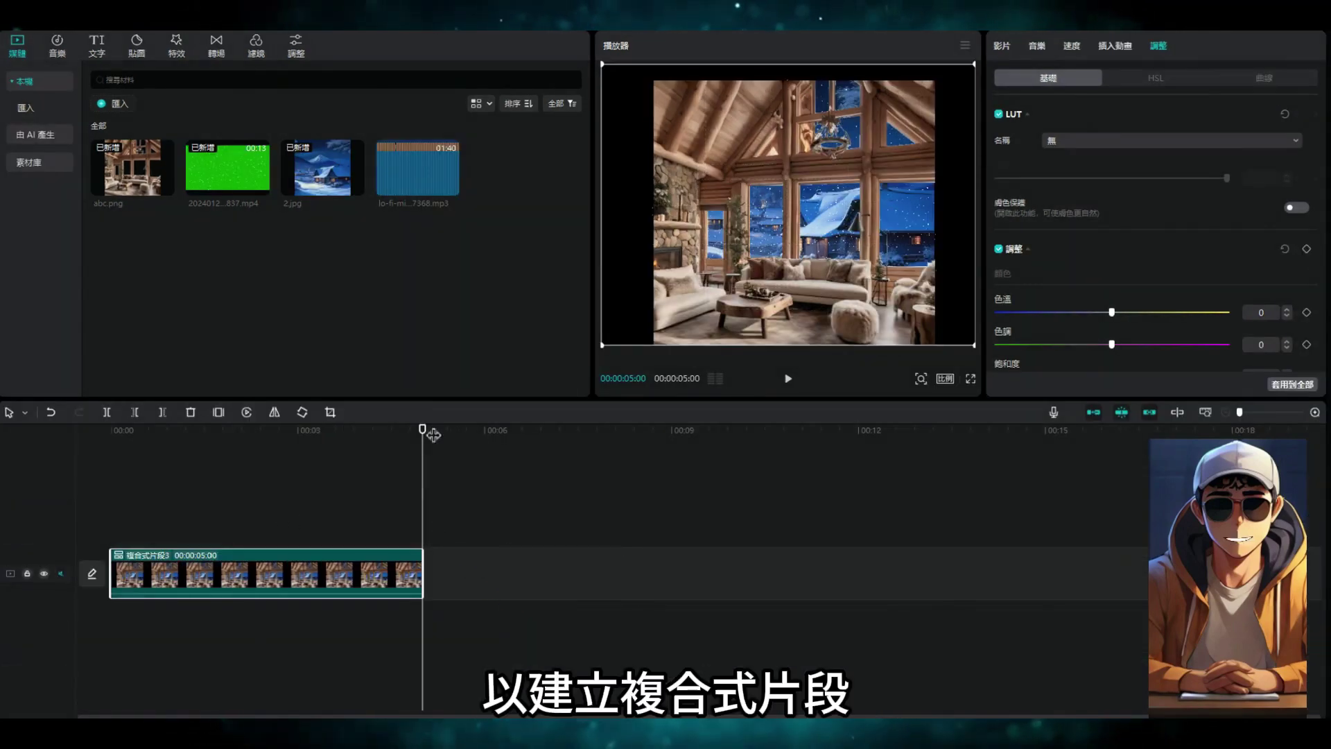
left_click_drag(422, 430, 45, 430)
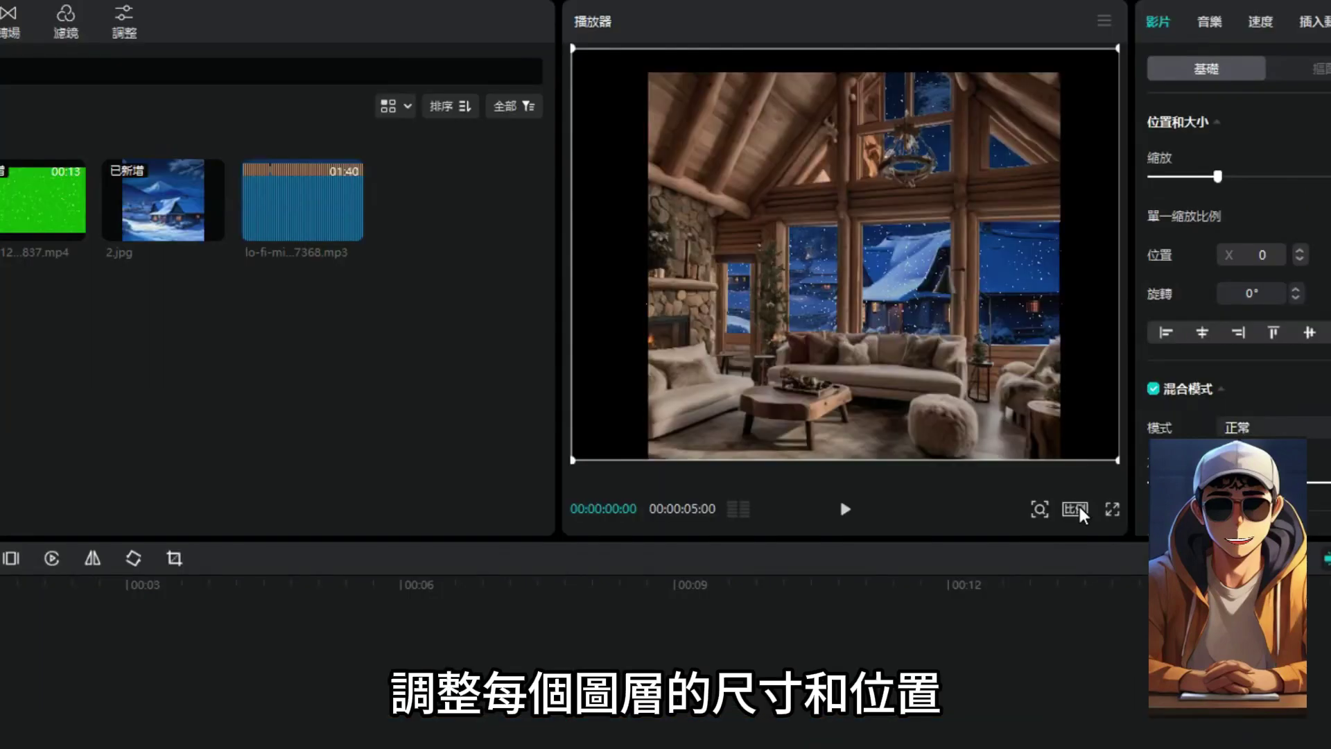
left_click(1075, 510)
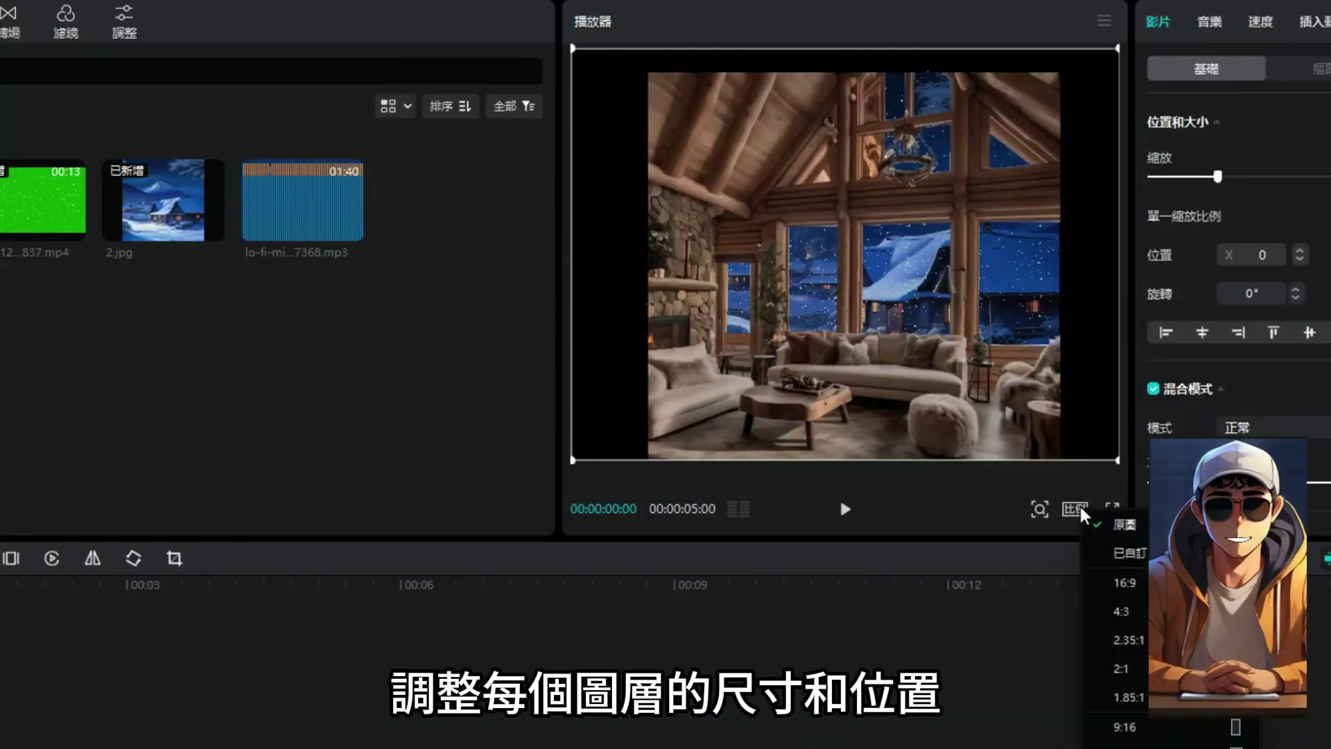
left_click(1184, 732)
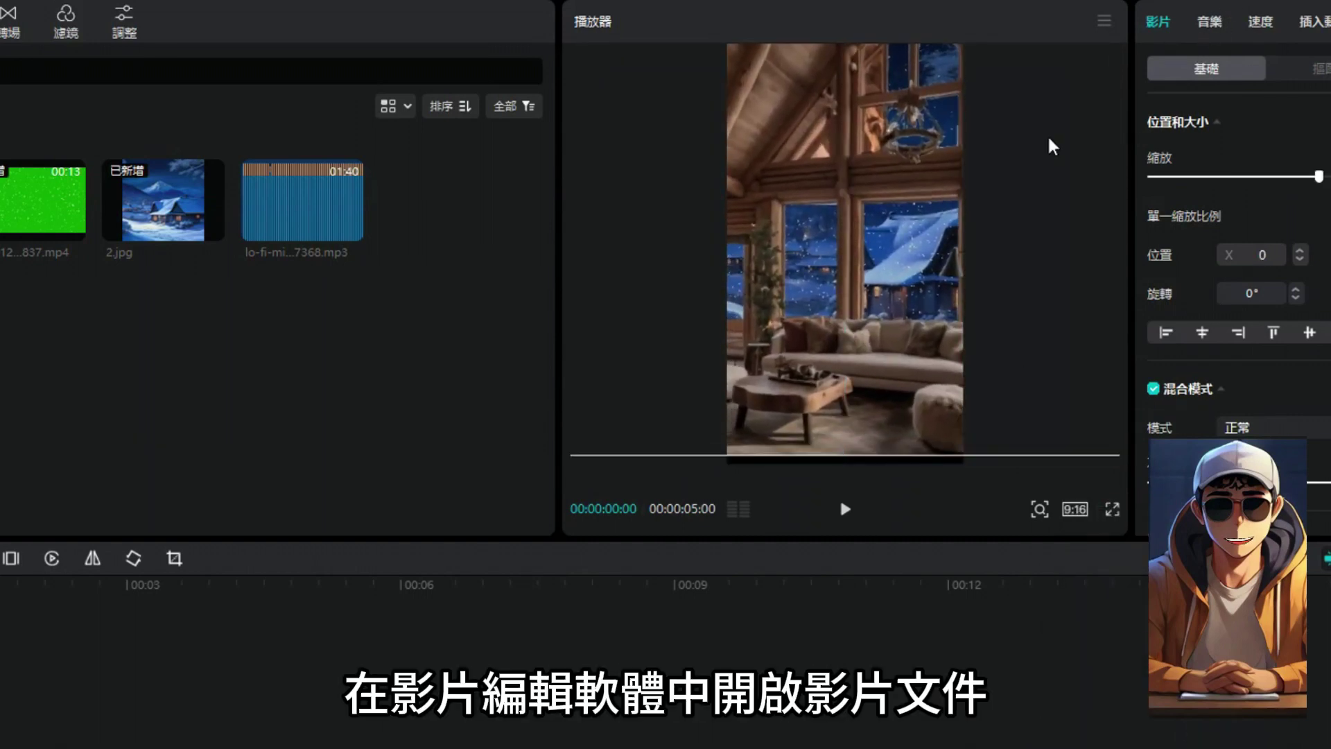
- Keyframe the compound clip at 259% scale to pan from the room's left side (X 930, Y 117) at 0 s to its right side at 5 s
left_click_drag(854, 240, 900, 239)
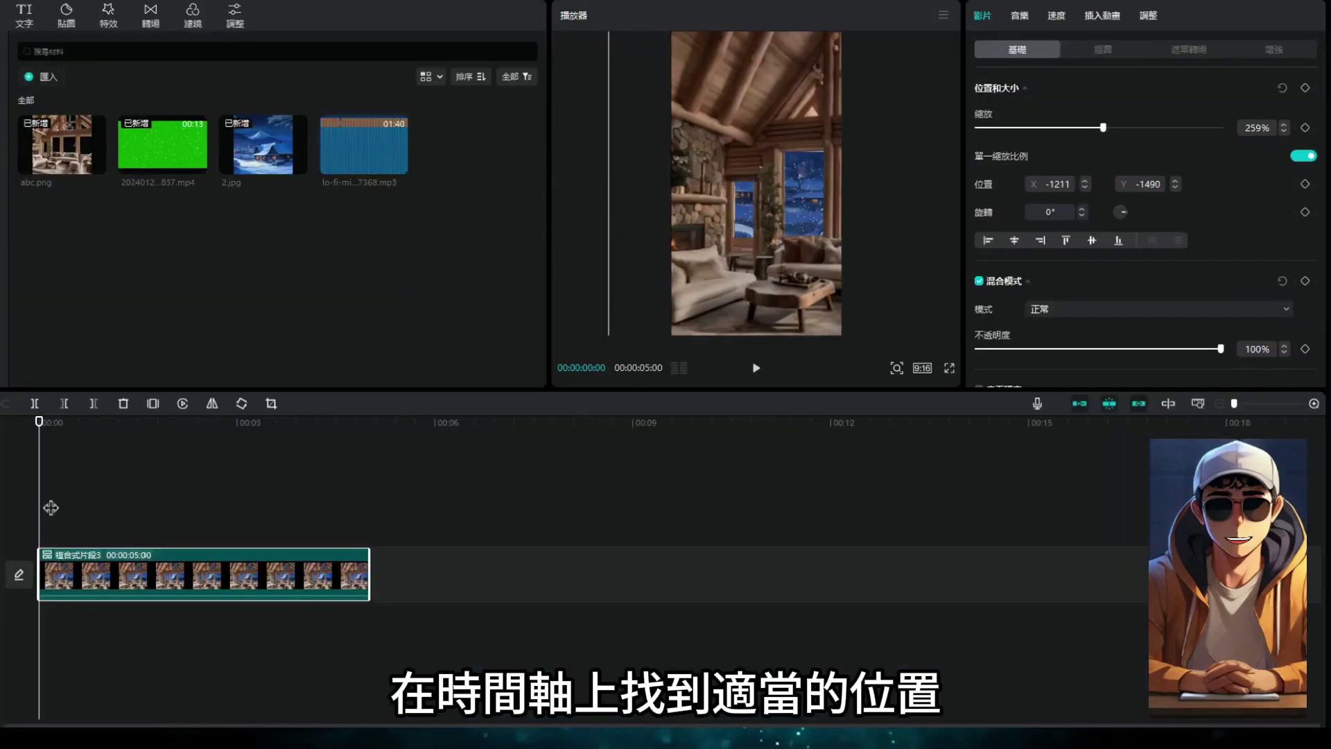
left_click(1305, 89)
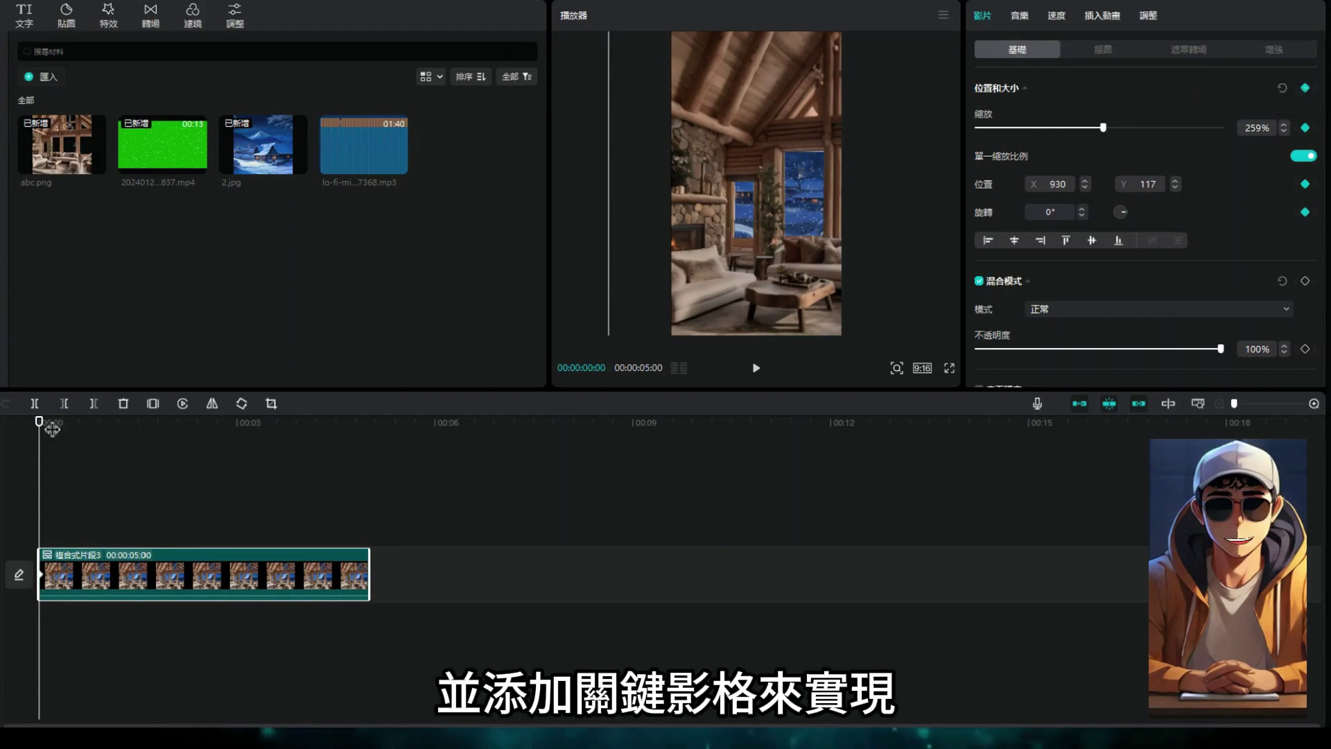
left_click_drag(42, 430, 380, 449)
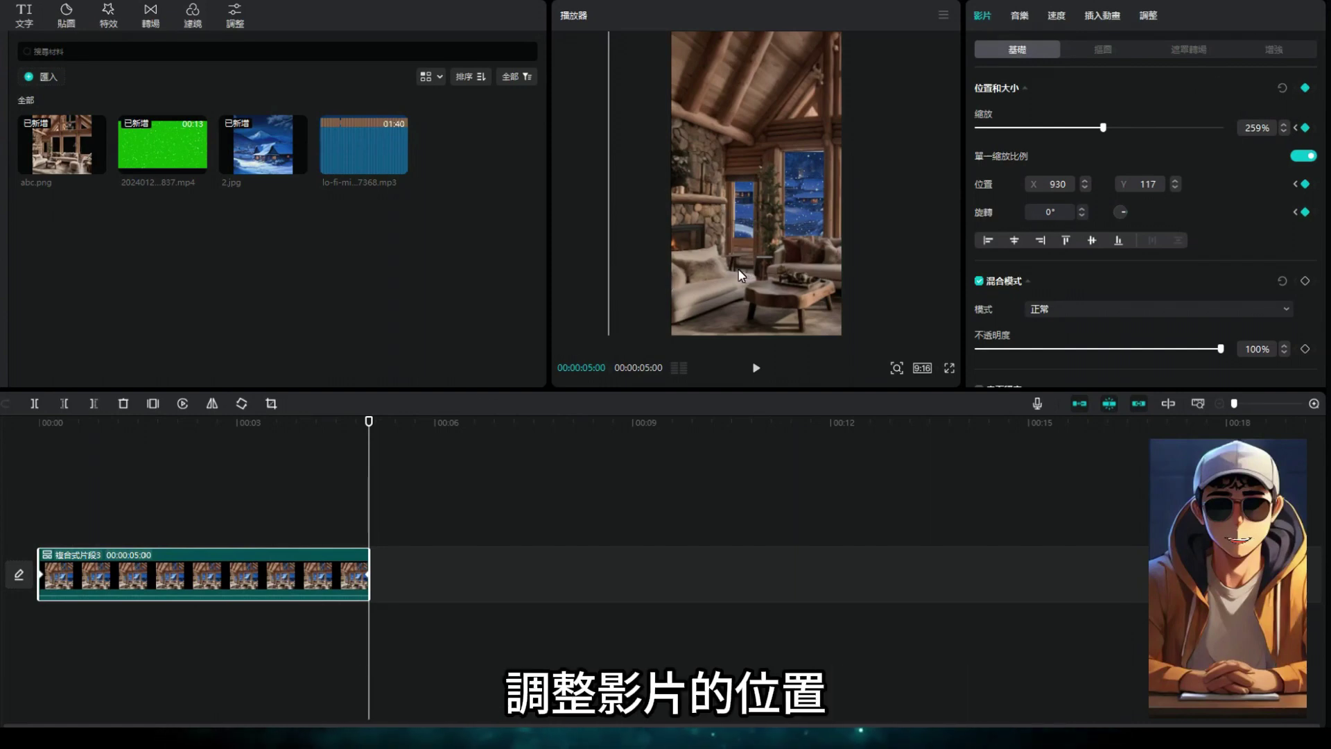
left_click_drag(745, 268, 581, 263)
left_click(505, 447)
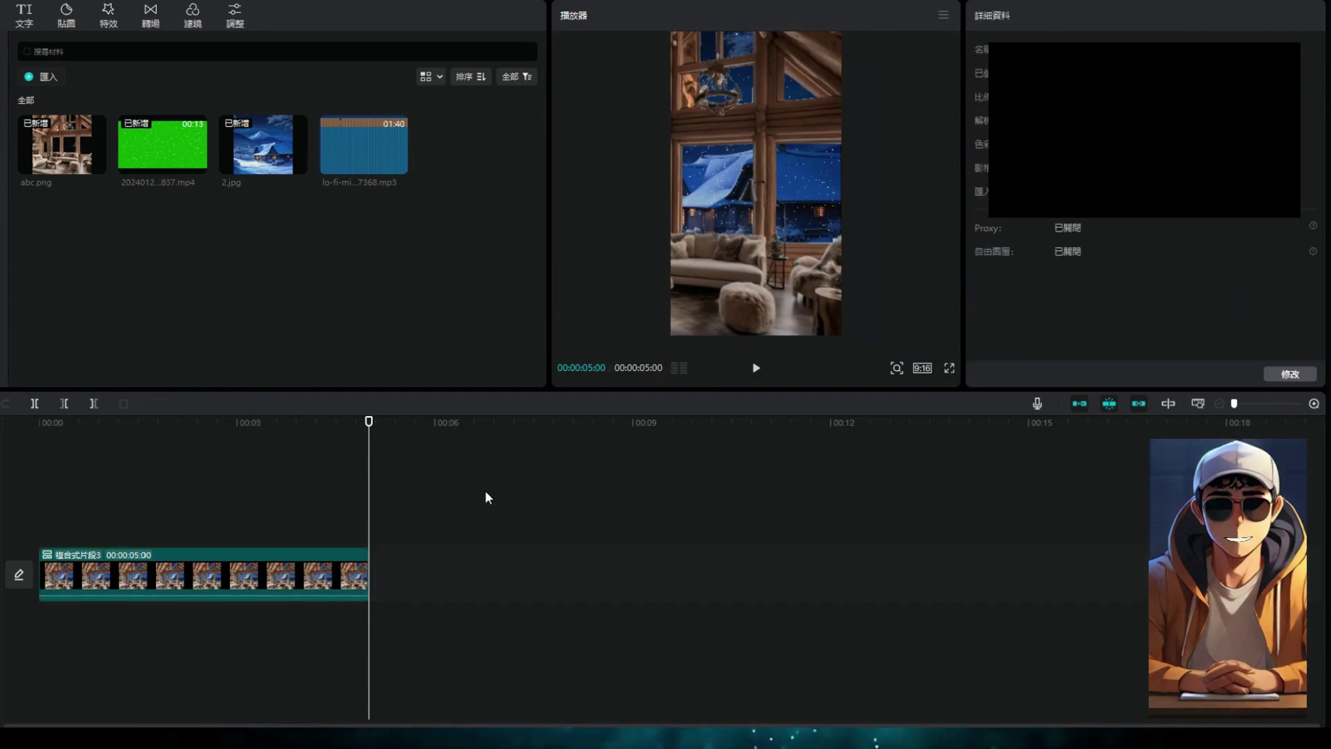
- Preview the cabin pan with falling snow from the start of the timeline, pausing at about 8 seconds
left_click_drag(369, 416, 38, 421)
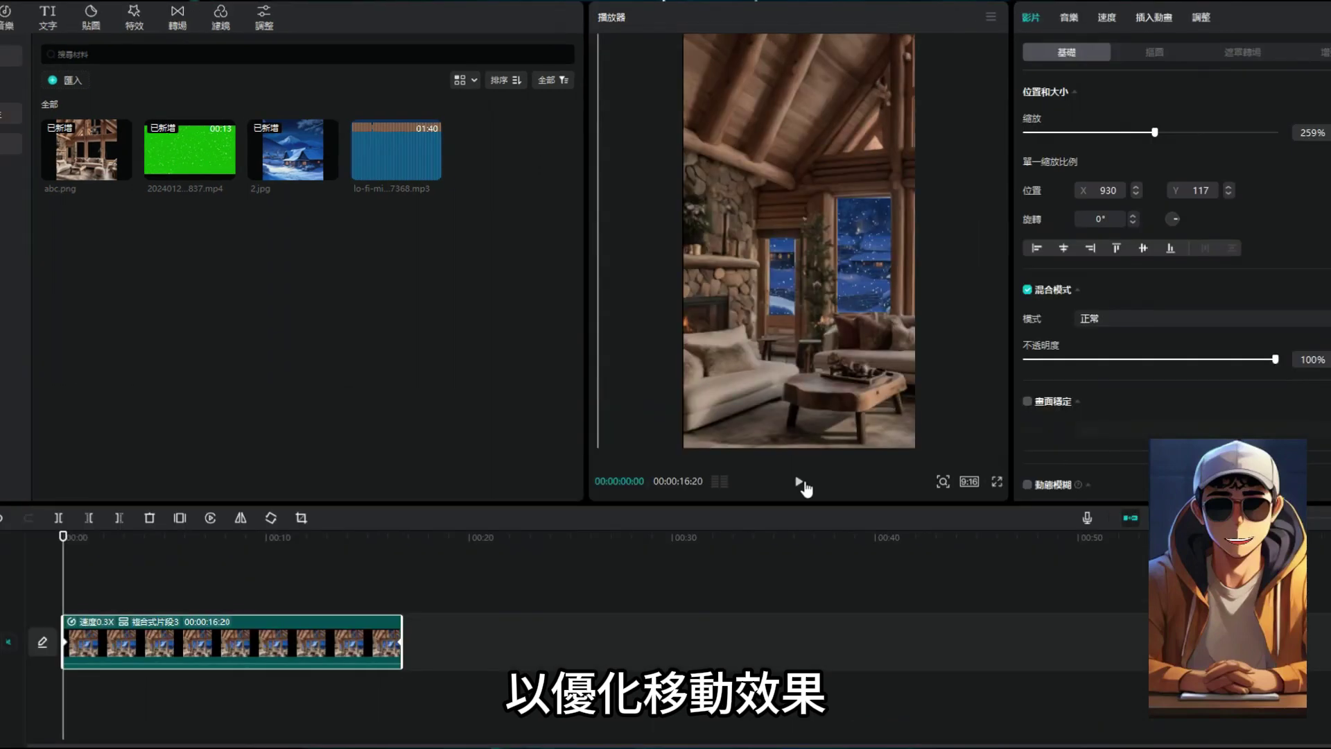
left_click(798, 482)
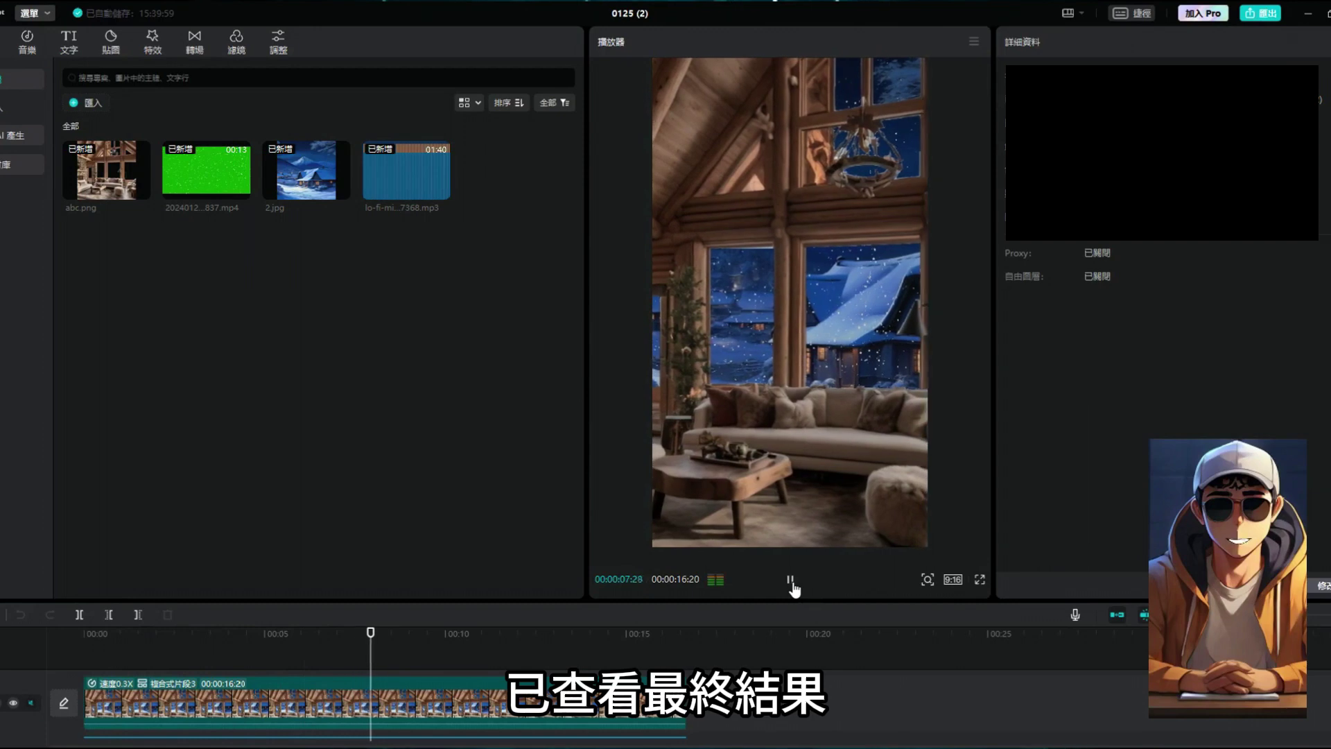
left_click(792, 583)
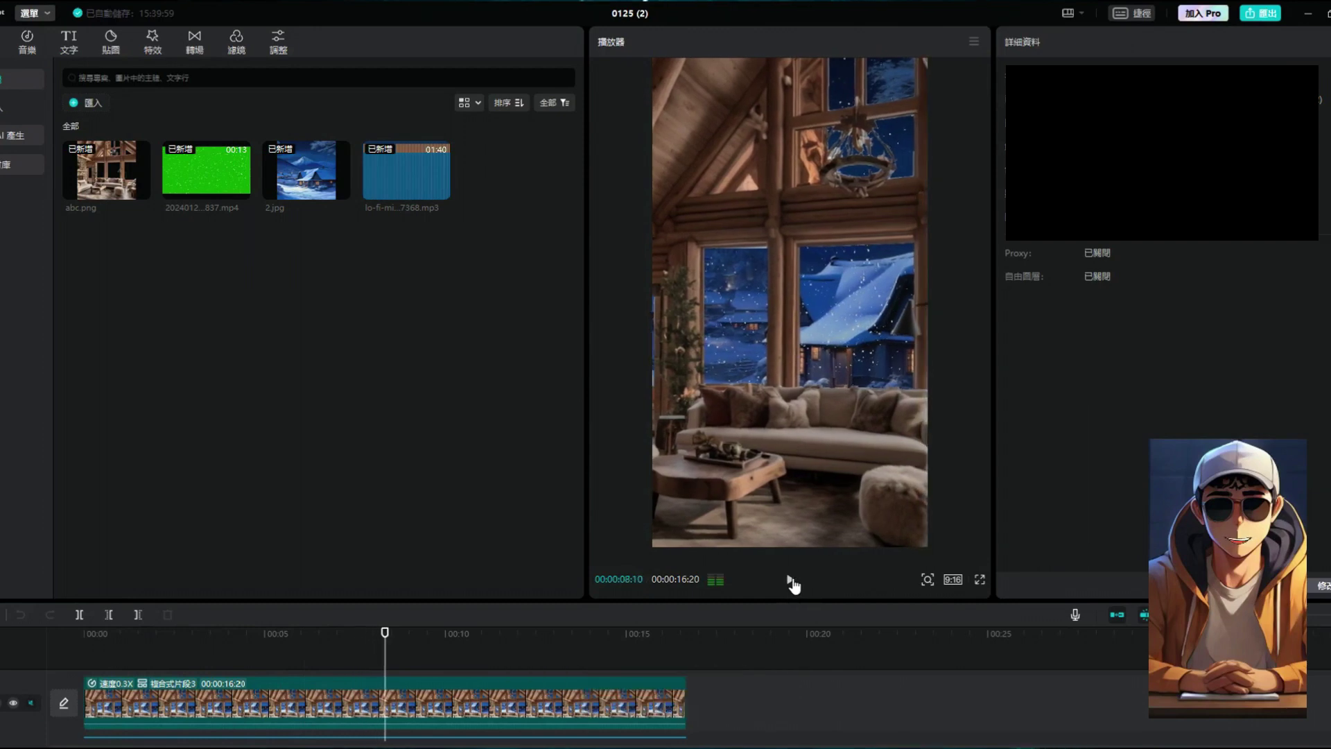
- Export the video as a 1080P mp4 with the recommended bitrate, HEVC codec and 30fps frame rate
left_click(1259, 15)
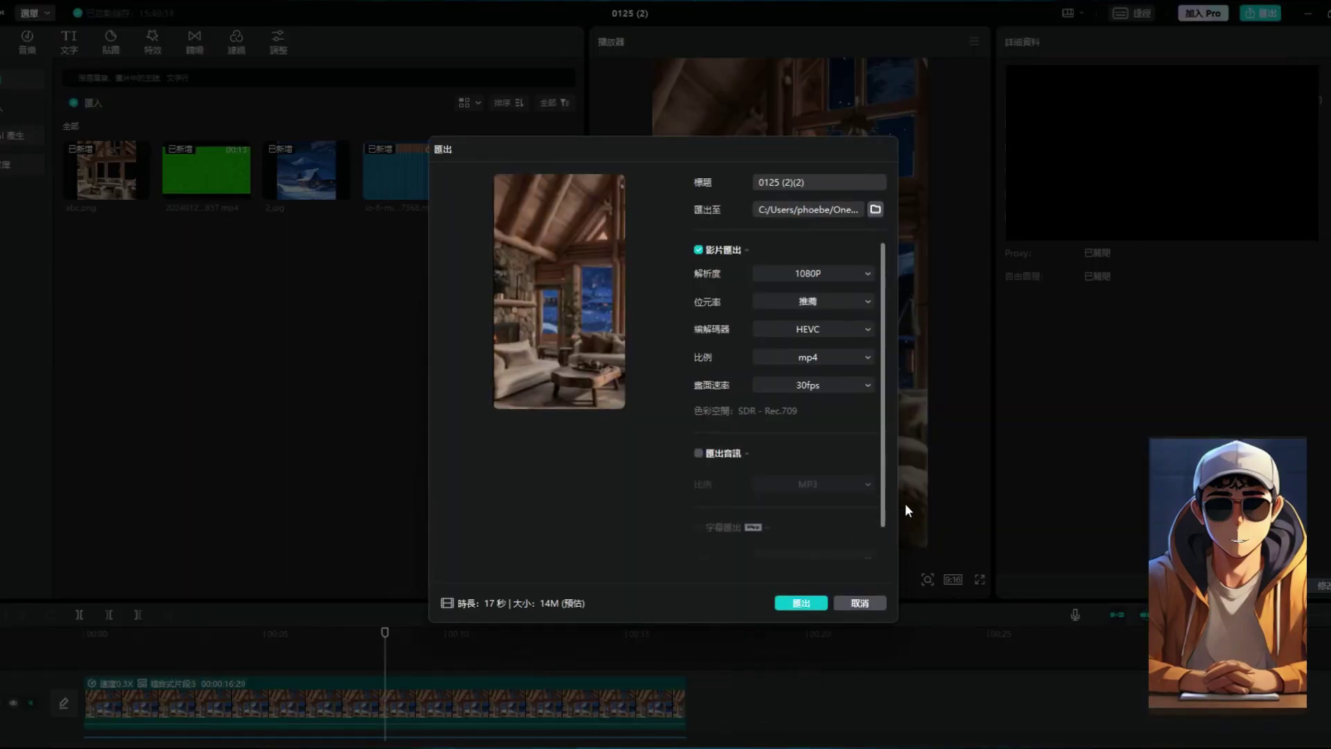
left_click_drag(883, 498, 885, 395)
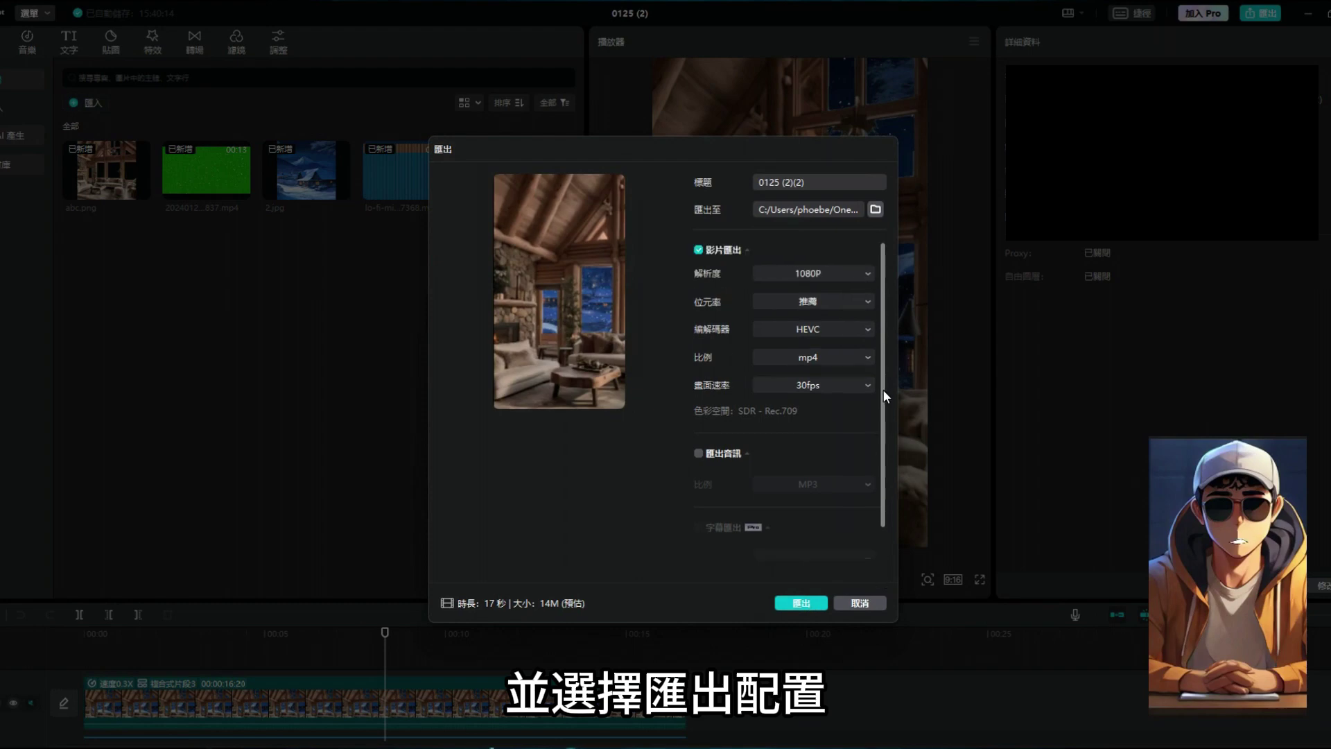
left_click(798, 604)
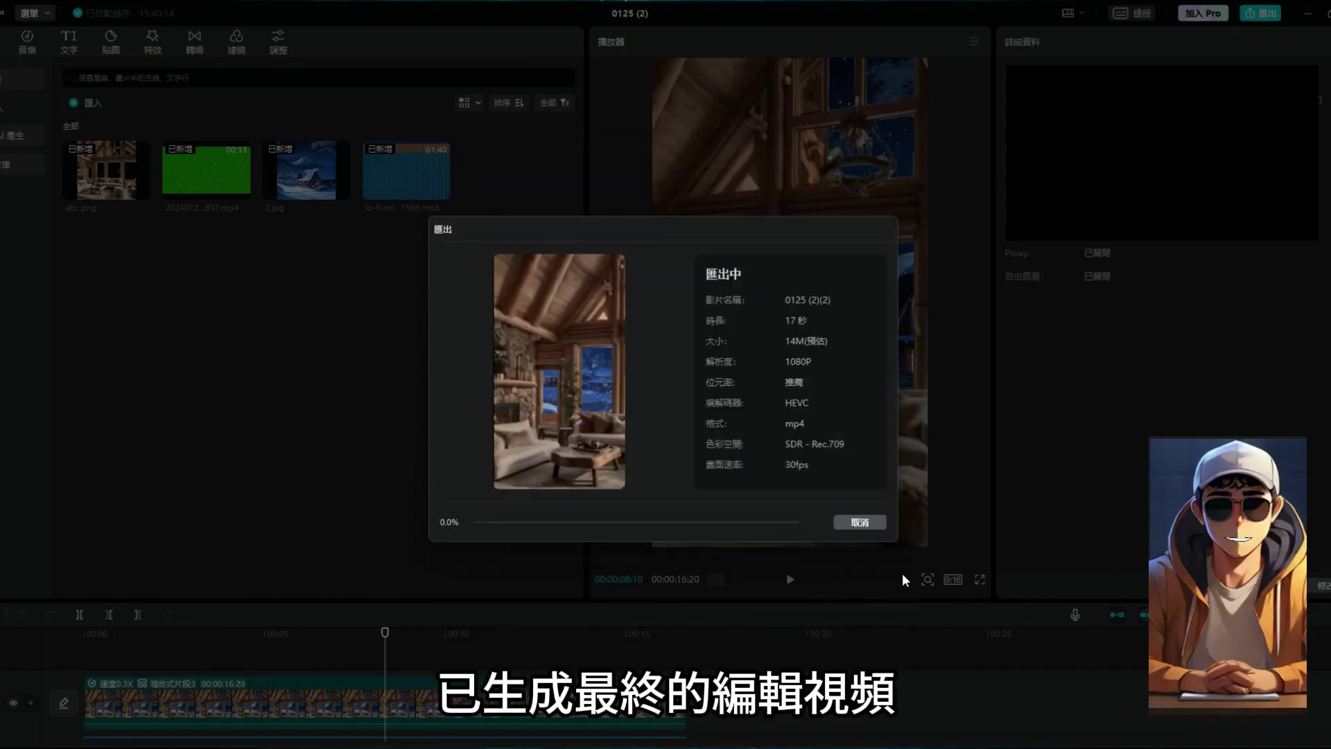